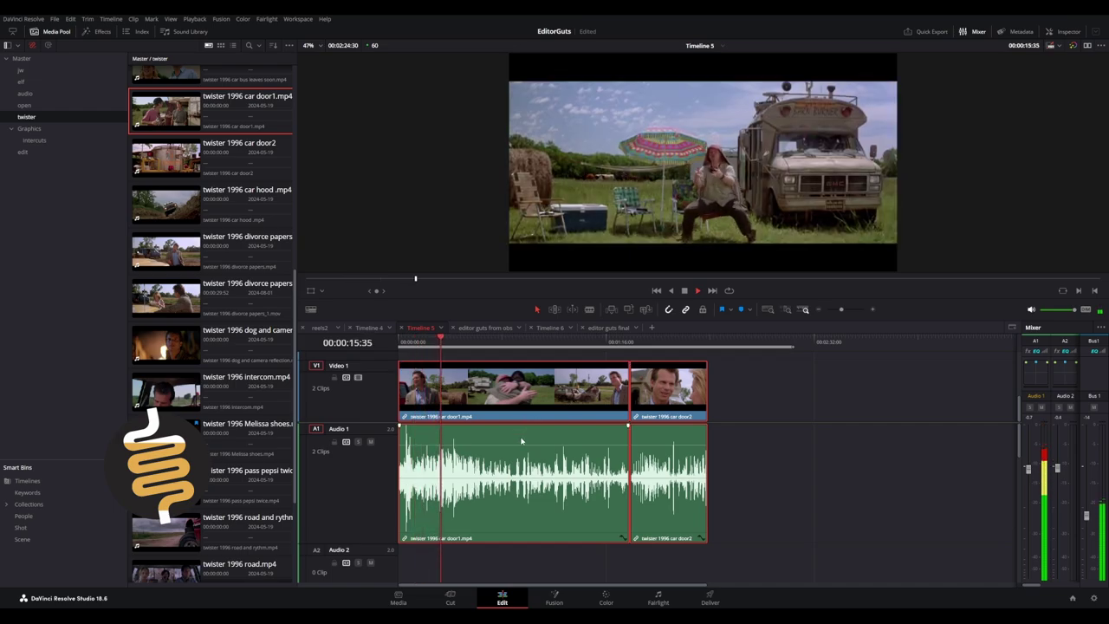
# Split the "twister 1996 car door2" clip at 00:01:42:38 on Timeline 5
pyautogui.scroll(1, 507, 495)
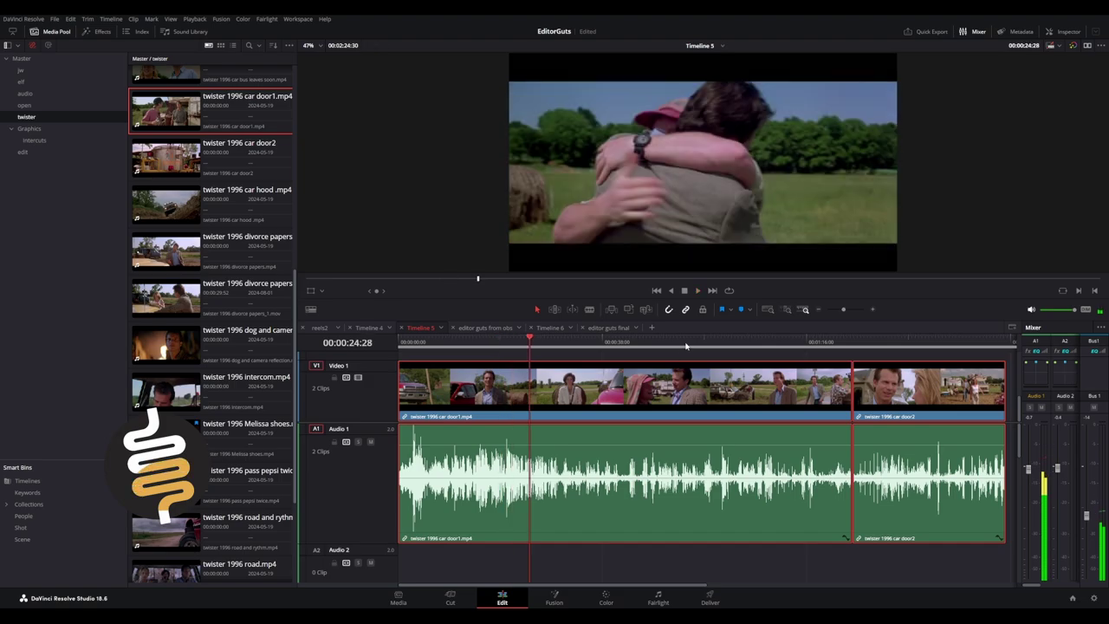
pyautogui.click(685, 345)
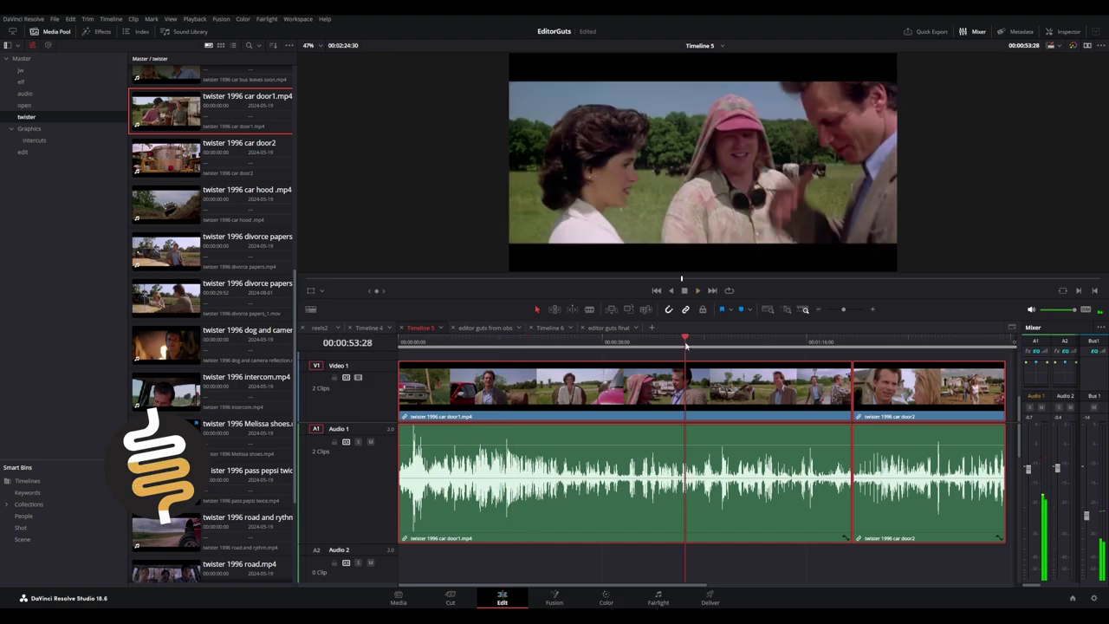
pyautogui.click(761, 343)
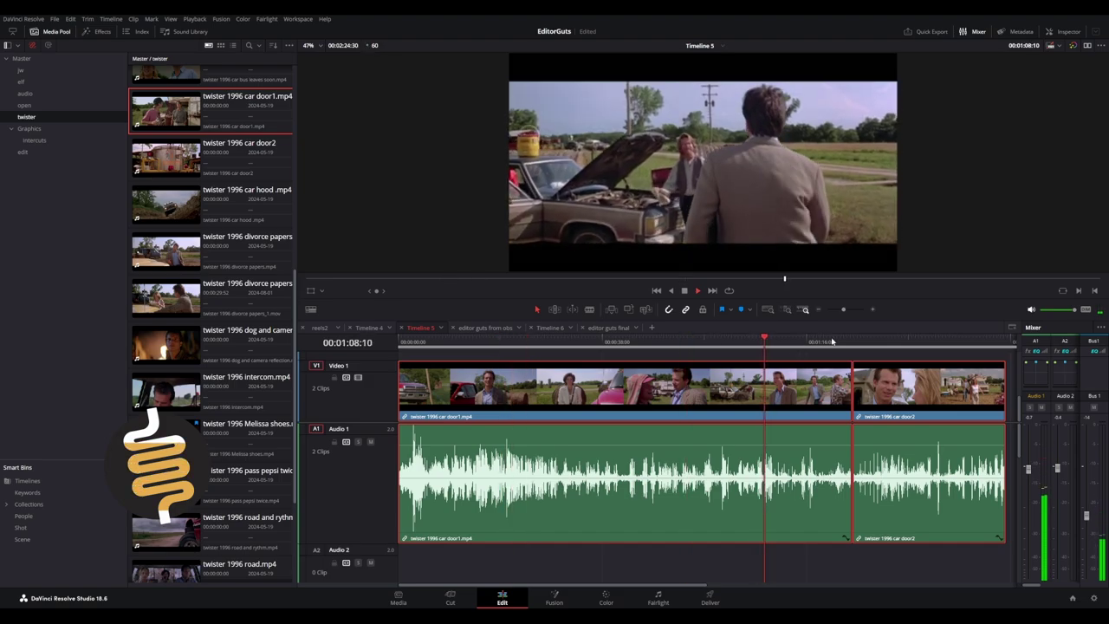
pyautogui.press('l')
pyautogui.press('l')
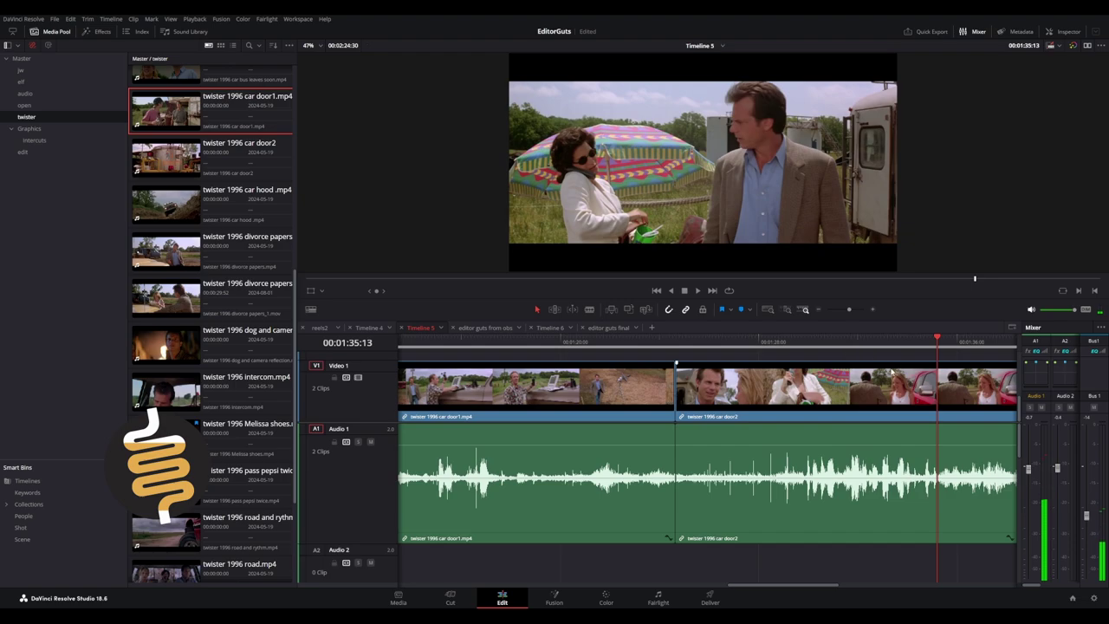
pyautogui.scroll(-7, 854, 379)
pyautogui.scroll(5, 854, 379)
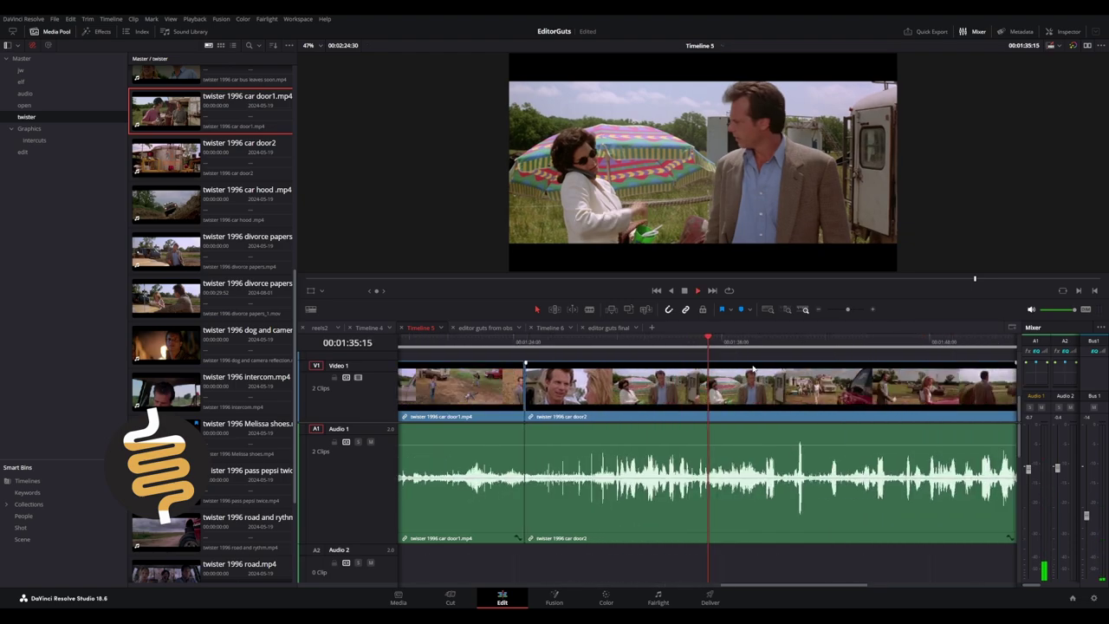
pyautogui.click(786, 338)
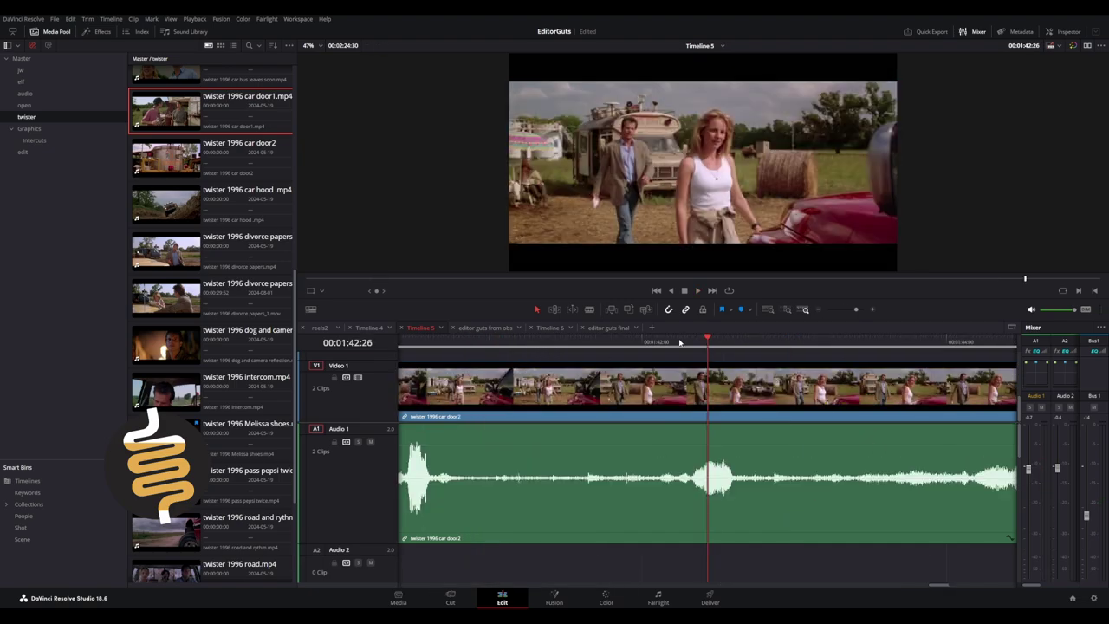
pyautogui.moveTo(680, 343); pyautogui.dragTo(738, 325)
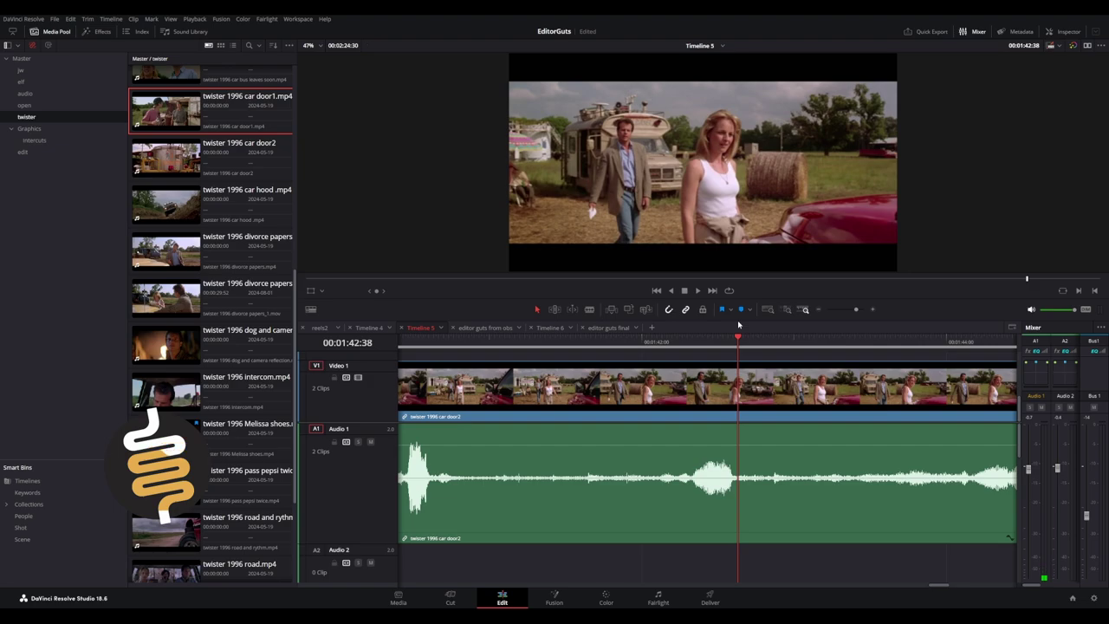
pyautogui.click(735, 394)
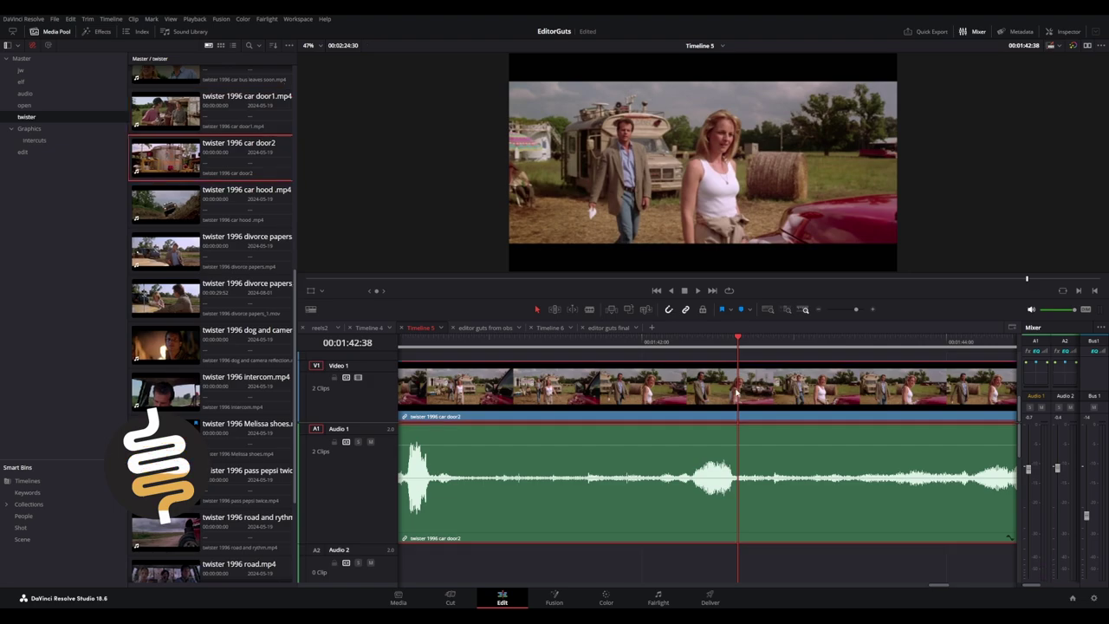
pyautogui.hotkey('ctrl', 'b')
# Review the car door2 footage before the cut, replaying the shots from about 00:01:38:16 onward
pyautogui.hotkey('ctrl', '-')
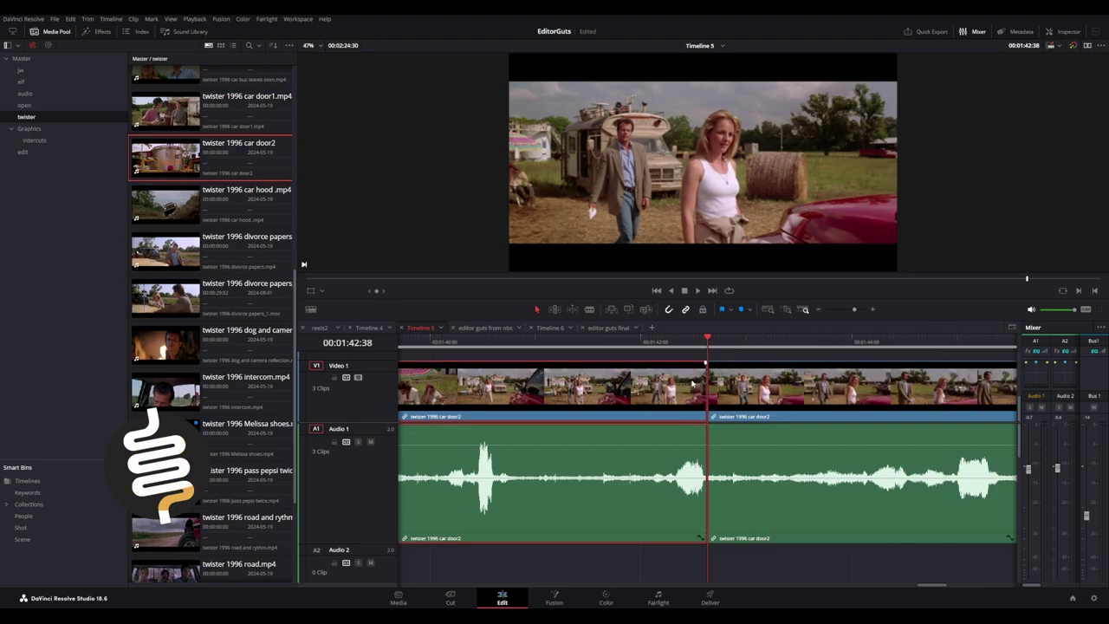
pyautogui.moveTo(685, 352); pyautogui.dragTo(652, 378)
pyautogui.hotkey('ctrl', '-')
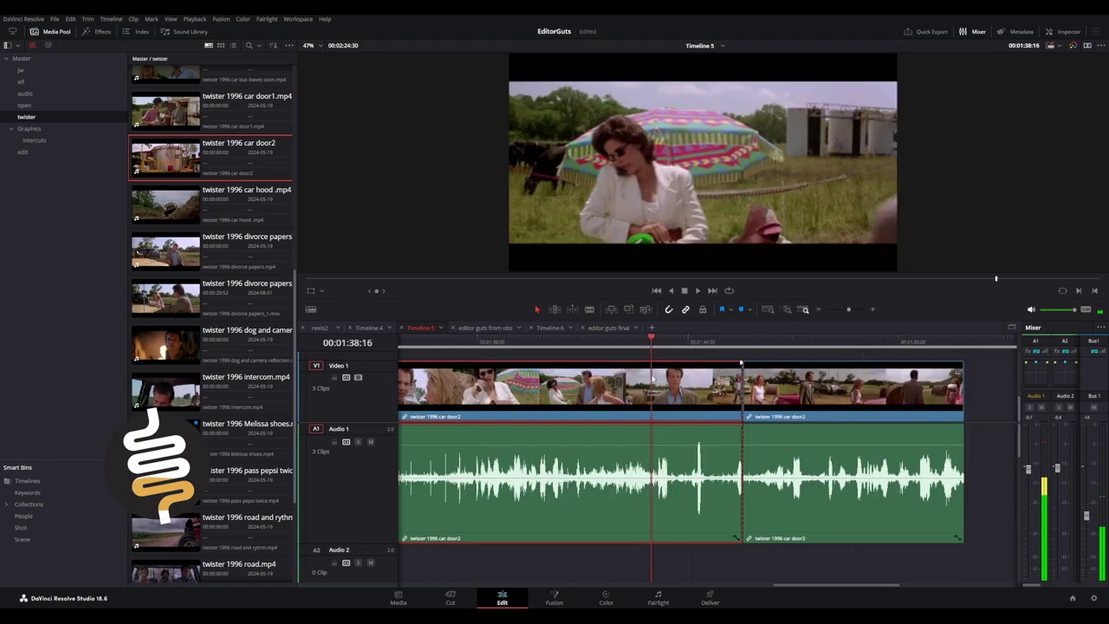
pyautogui.press('space')
pyautogui.hotkey('ctrl', '=')
pyautogui.hotkey('ctrl', '=')
pyautogui.hotkey('ctrl', '=')
pyautogui.hotkey('ctrl', '=')
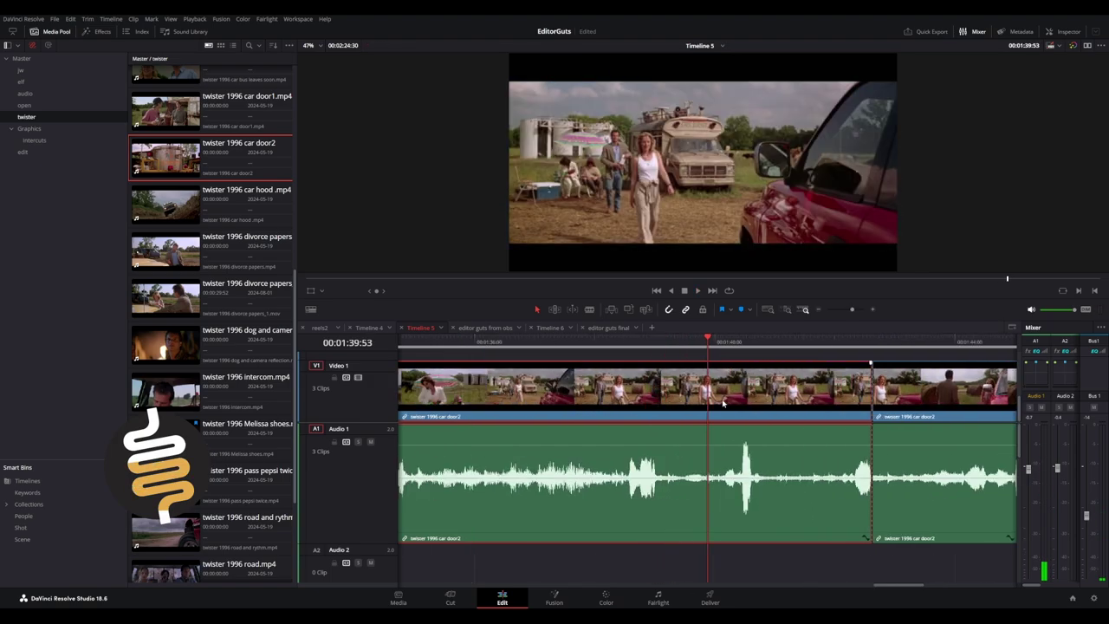
pyautogui.click(512, 350)
pyautogui.press('space')
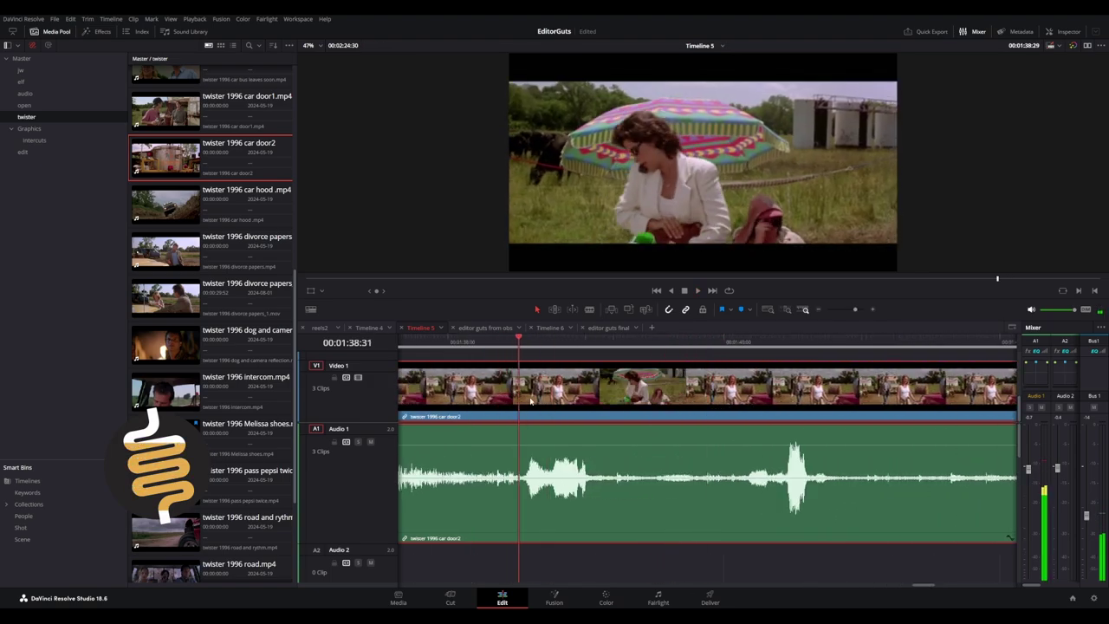
# Compare the umbrella shot at 00:01:39:07 with the wide shot at 00:01:39:32, examining the seated people in an enlarged view
pyautogui.moveTo(709, 371); pyautogui.dragTo(599, 398)
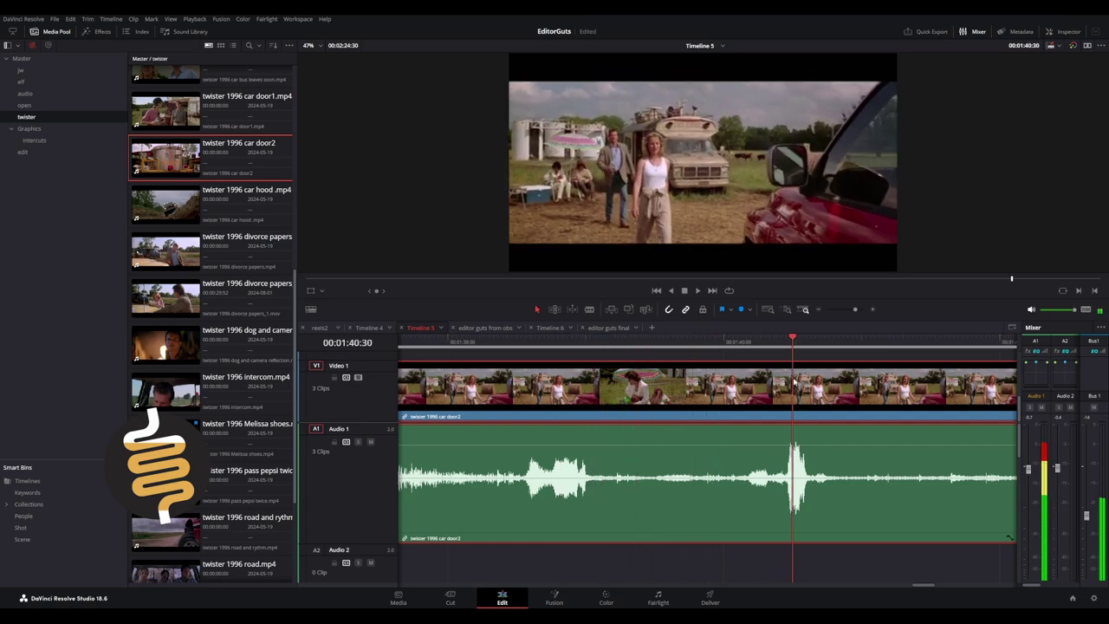
pyautogui.moveTo(788, 345); pyautogui.dragTo(600, 431)
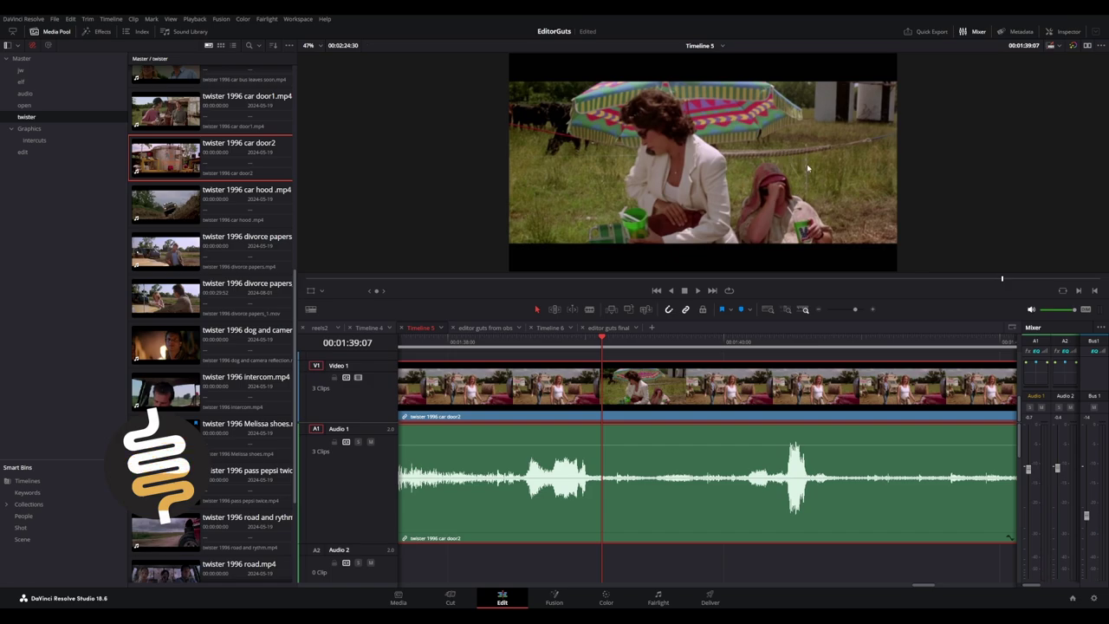
pyautogui.moveTo(604, 337); pyautogui.dragTo(659, 331)
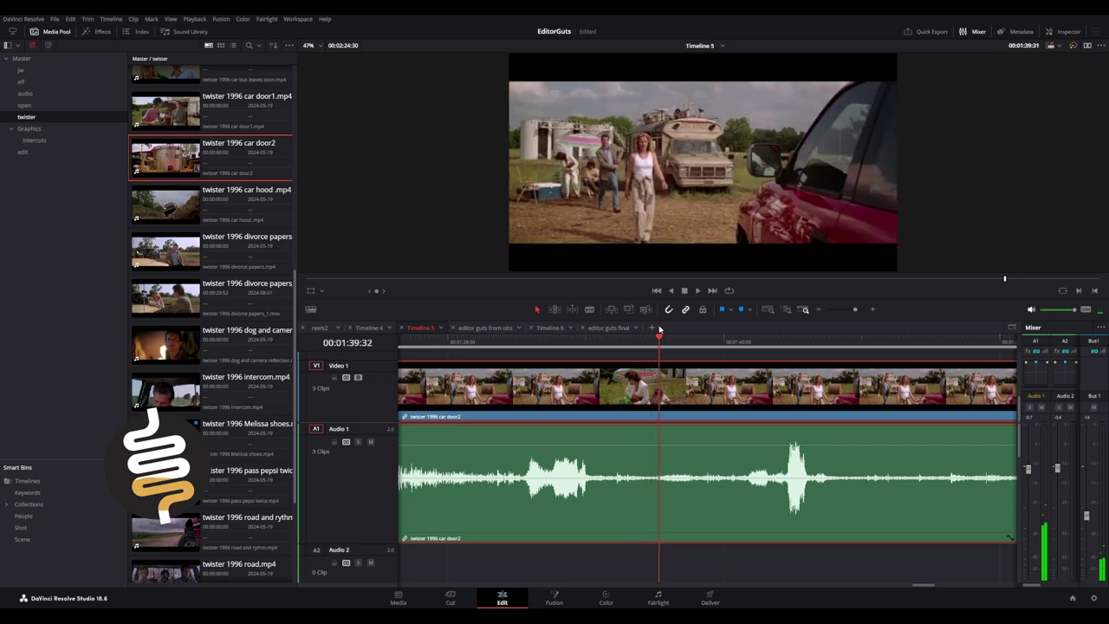
pyautogui.scroll(4, 559, 165)
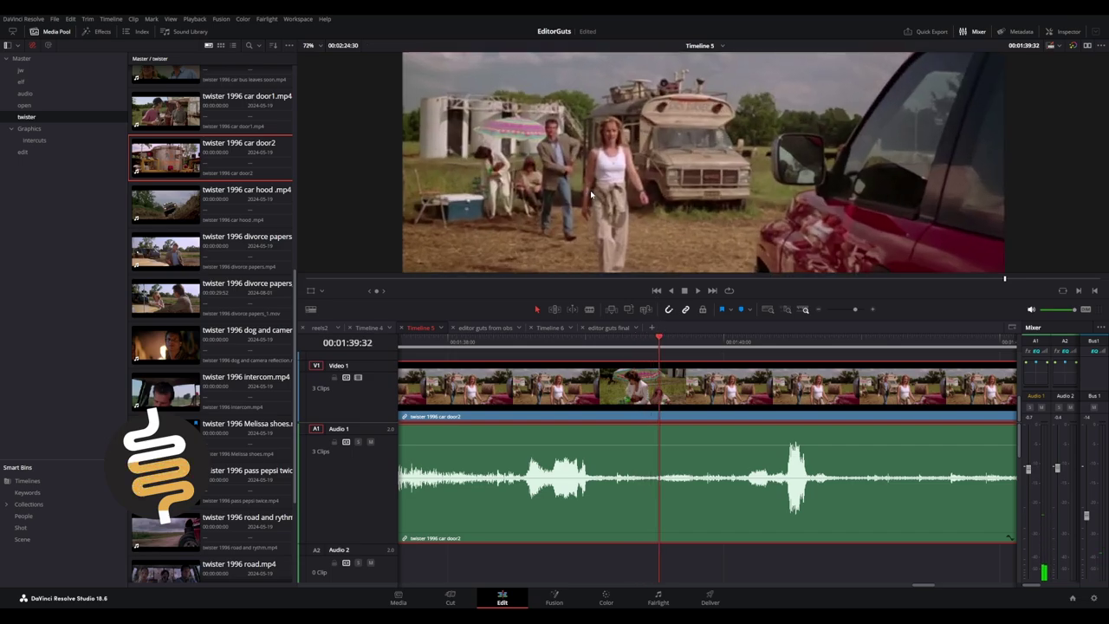
pyautogui.scroll(3, 670, 169)
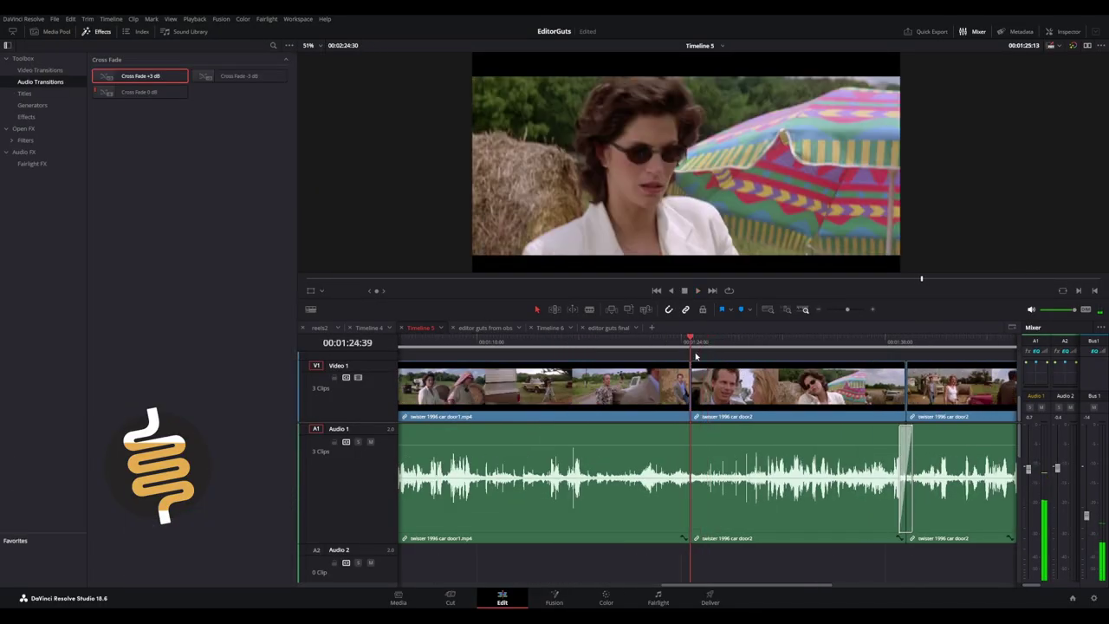
pyautogui.hotkey('ctrl', '-')
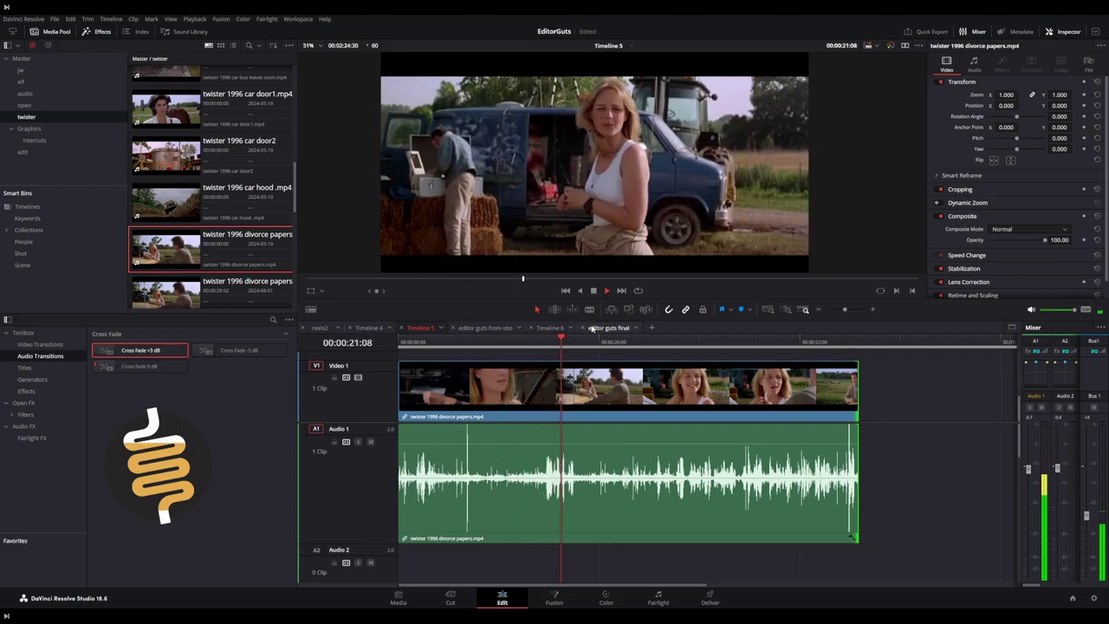
# Play the "twister 1996 divorce papers.mp4" clip back and forth around 00:00:20:09 to examine the mark on the papers
pyautogui.press('j')
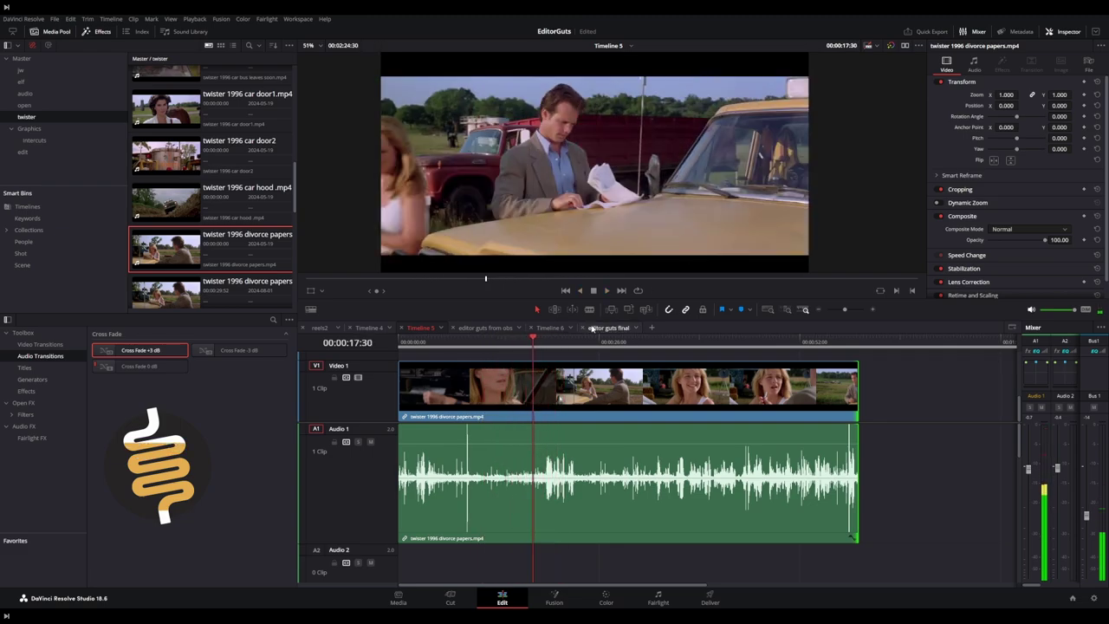
pyautogui.press('k')
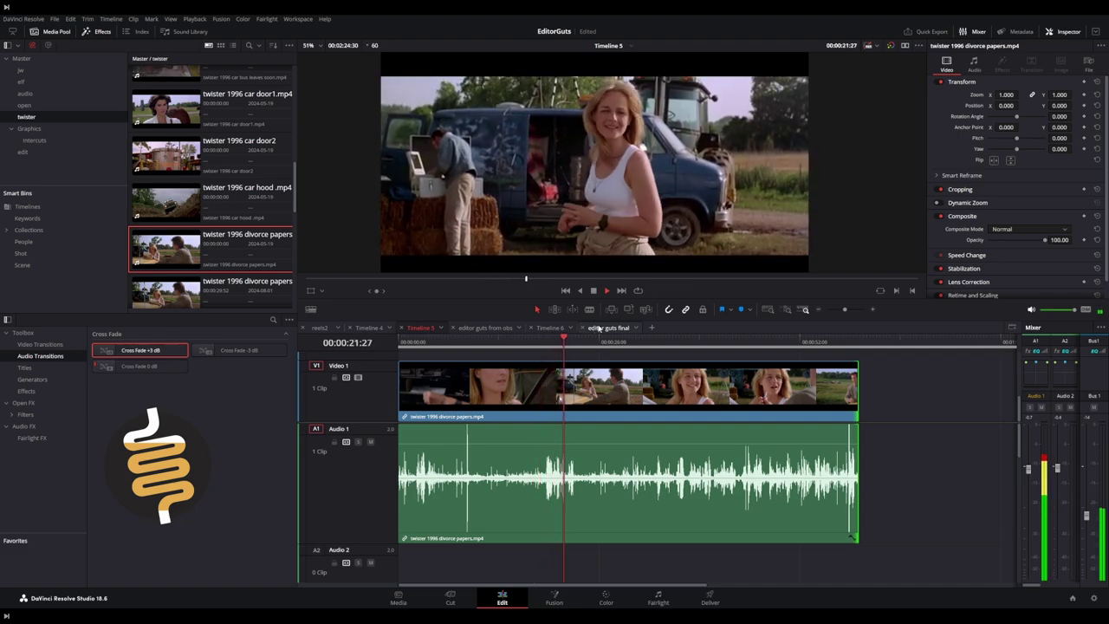
pyautogui.press('j')
pyautogui.press('j')
pyautogui.press('k')
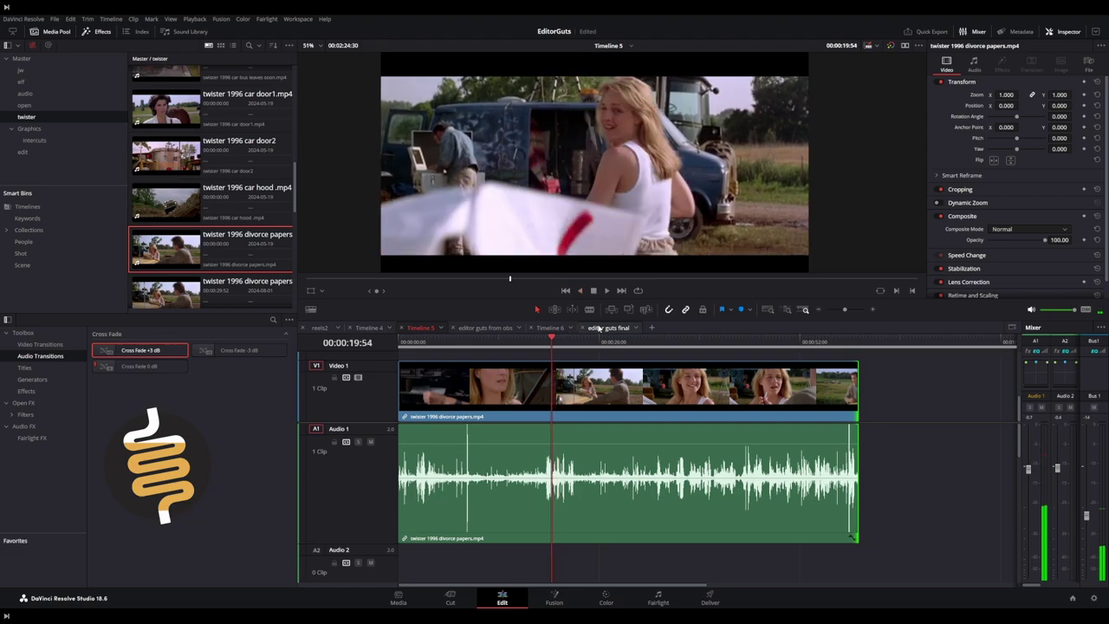
pyautogui.press('l')
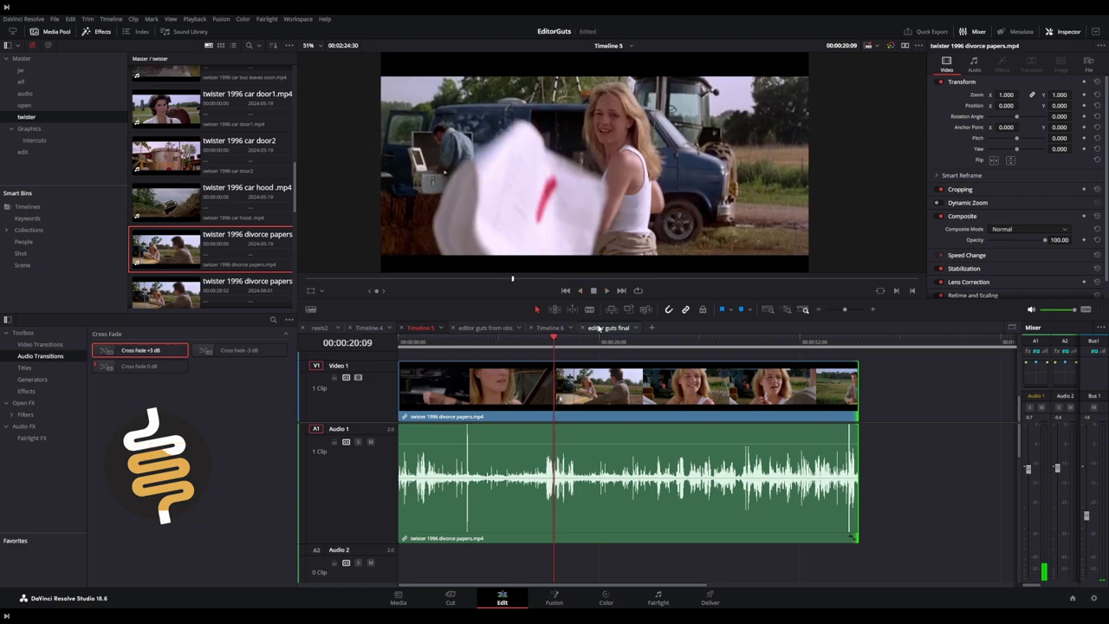
pyautogui.press('j')
pyautogui.press('l')
pyautogui.press('k')
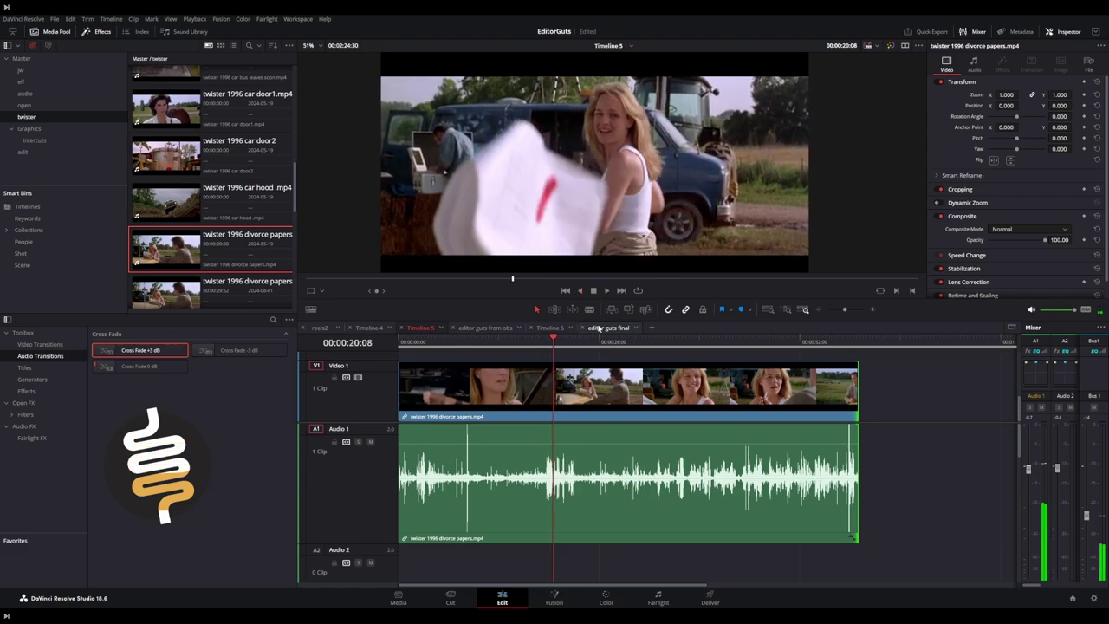
# Play on to 00:00:23:20 and examine the front of the papers the man is holding in an enlarged view
pyautogui.press('l')
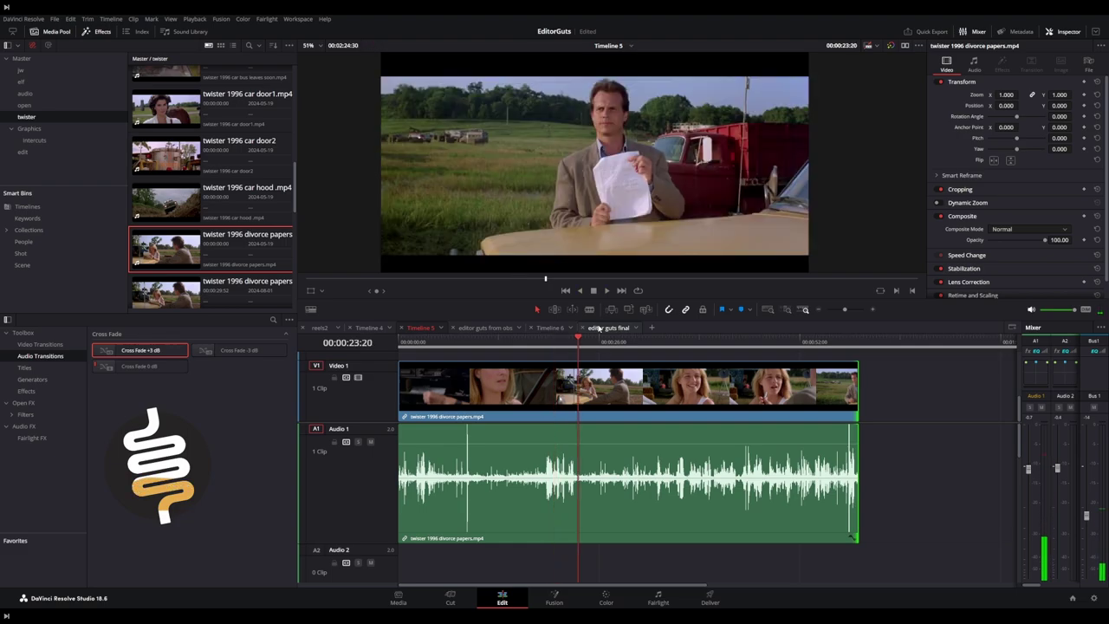
pyautogui.scroll(3, 719, 149)
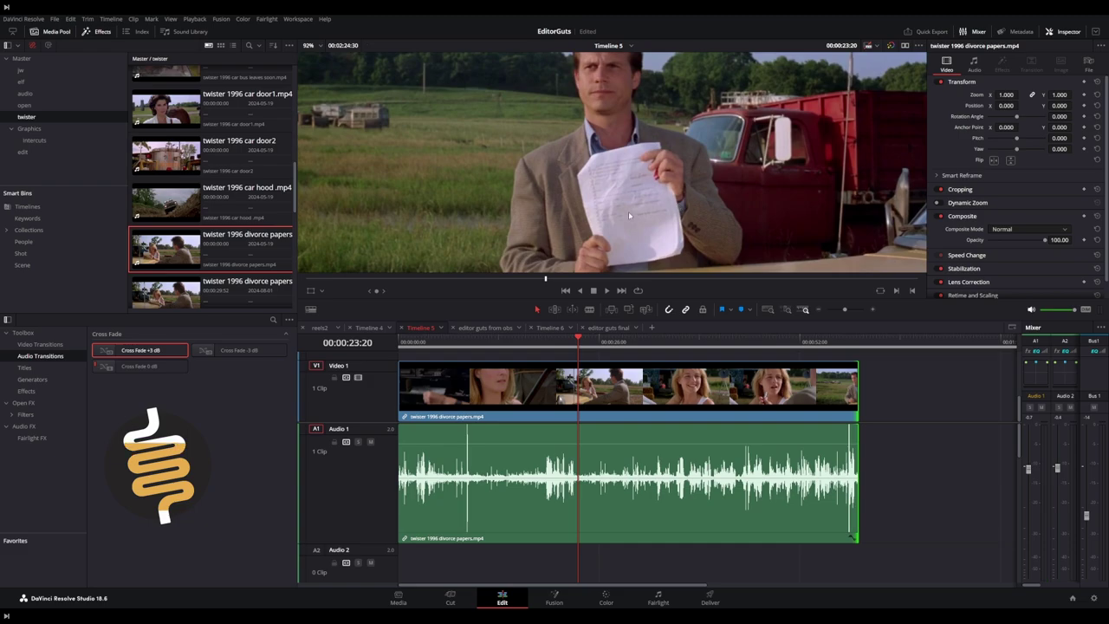
pyautogui.press('l')
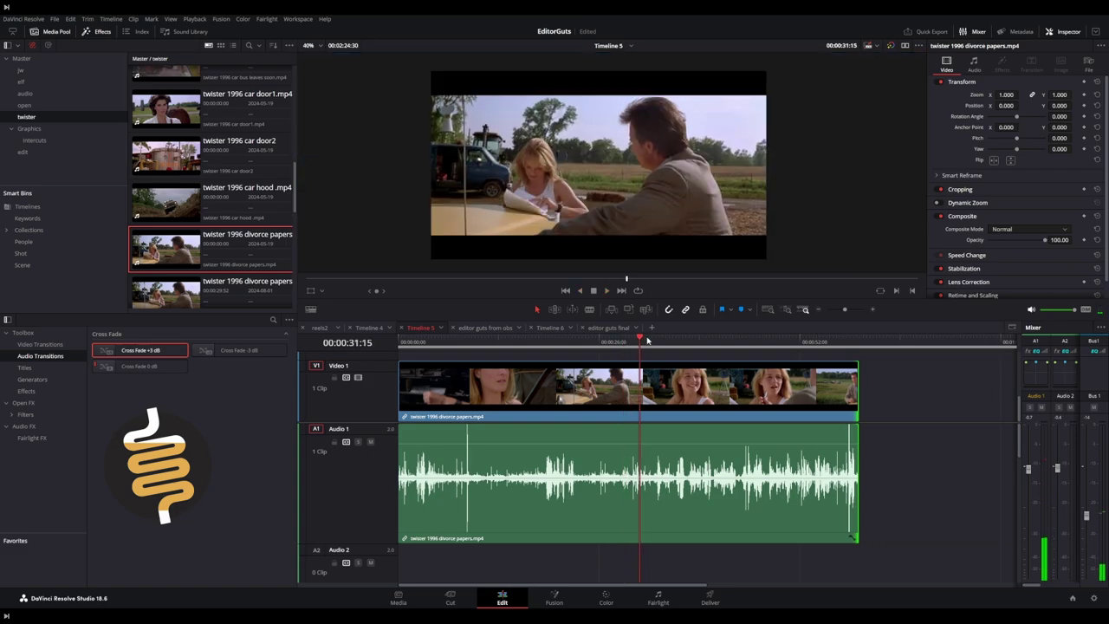
# Review the papers in the over-the-shoulder shot of the divorce papers clip around 00:00:29:59
pyautogui.click(626, 341)
pyautogui.press('space')
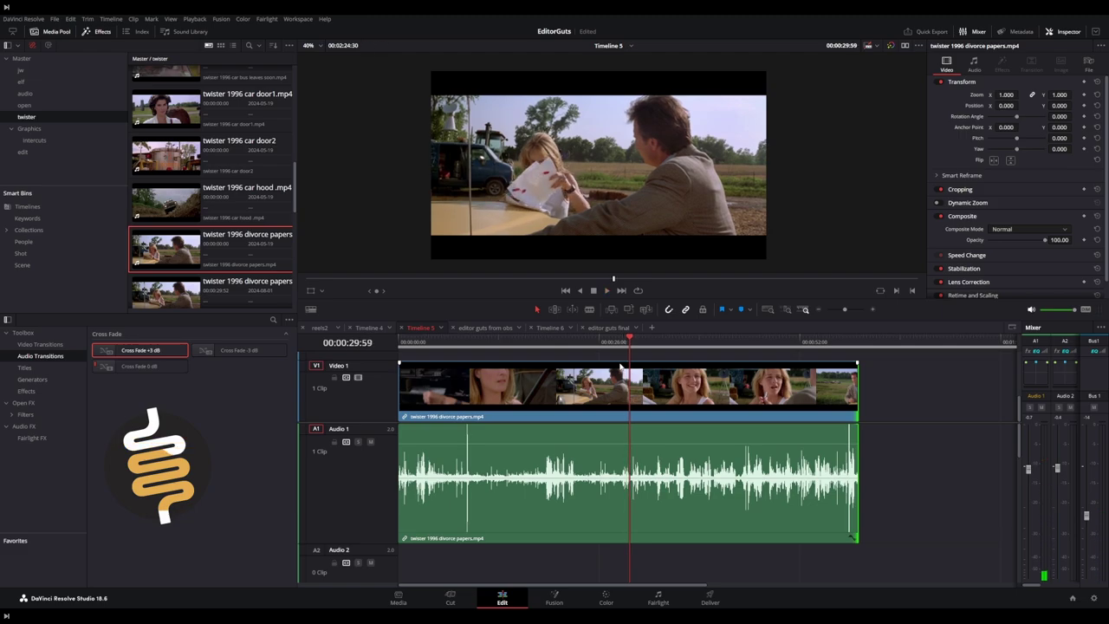
pyautogui.hotkey('ctrl', '=')
pyautogui.hotkey('ctrl', '=')
pyautogui.click(673, 345)
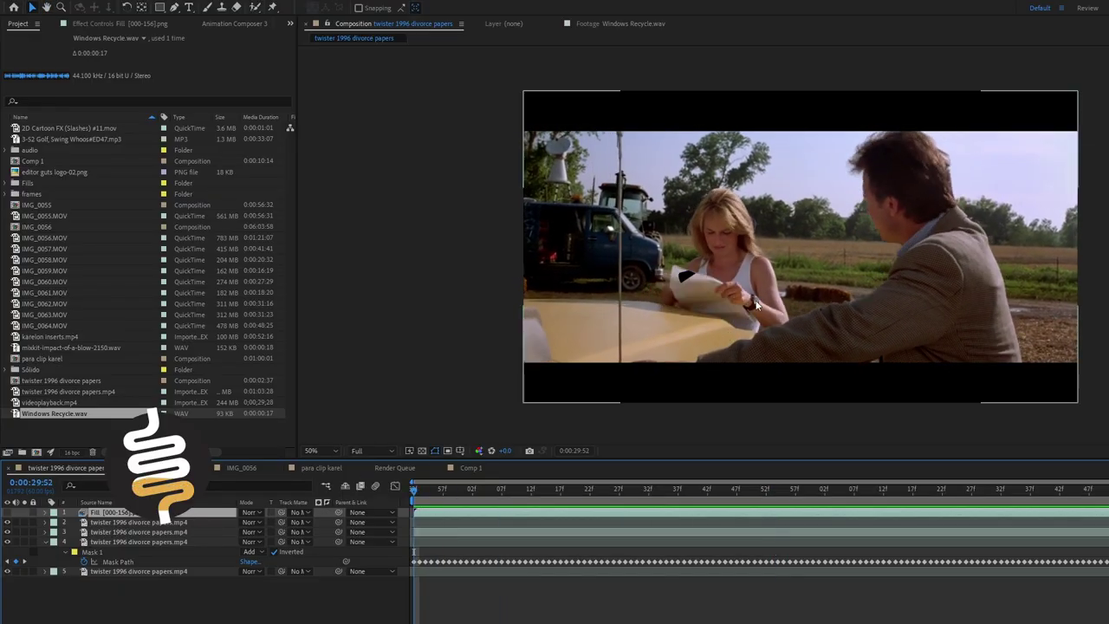
# In the After Effects "twister 1996 divorce papers" composition, examine the masked area on the papers at 200% magnification
pyautogui.scroll(4, 665, 292)
pyautogui.scroll(-2, 665, 292)
pyautogui.moveTo(579, 317); pyautogui.dragTo(775, 255)
pyautogui.scroll(2, 693, 272)
pyautogui.scroll(-1, 690, 281)
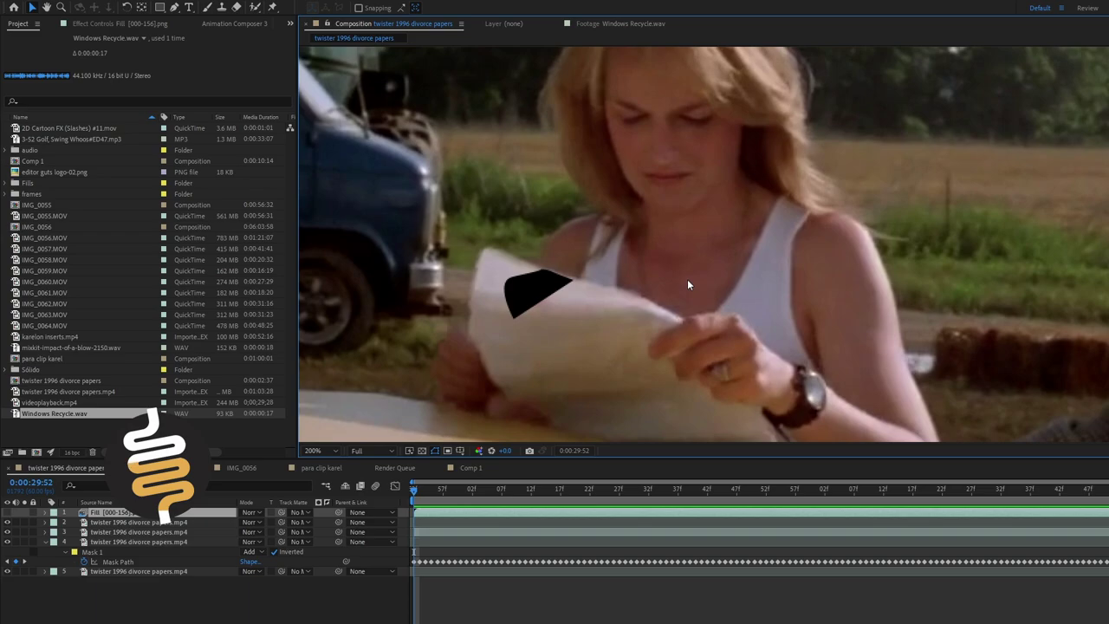
# Scrub the composition to 0:00:30:25 to check how the mask follows the papers
pyautogui.click(434, 489)
pyautogui.moveTo(471, 490); pyautogui.dragTo(605, 454)
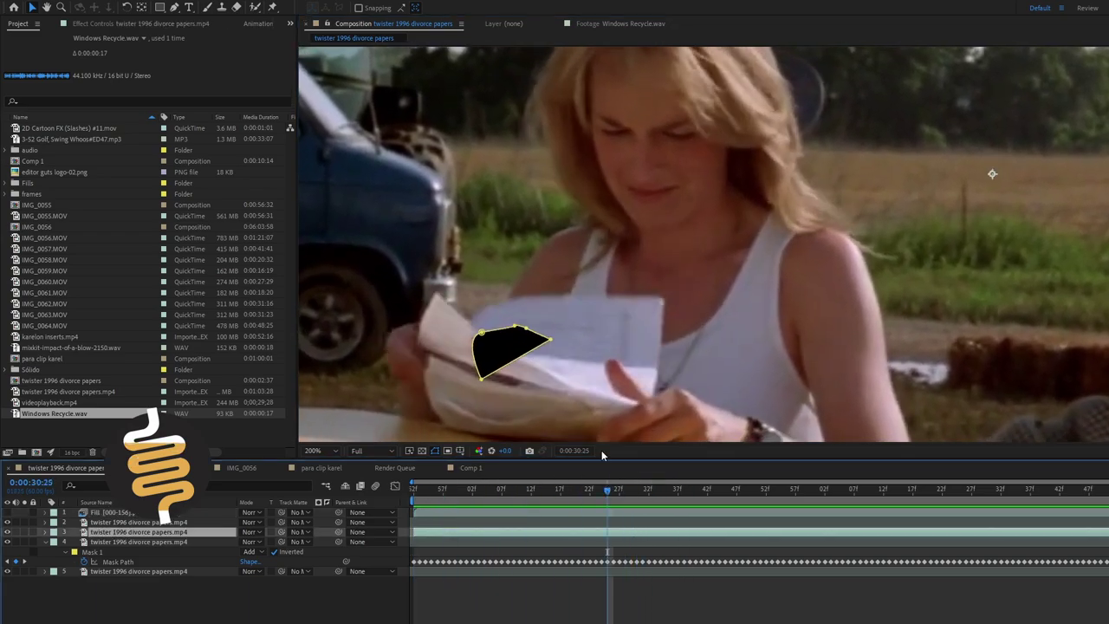
pyautogui.scroll(-1, 653, 337)
pyautogui.scroll(1, 621, 345)
pyautogui.scroll(-2, 610, 353)
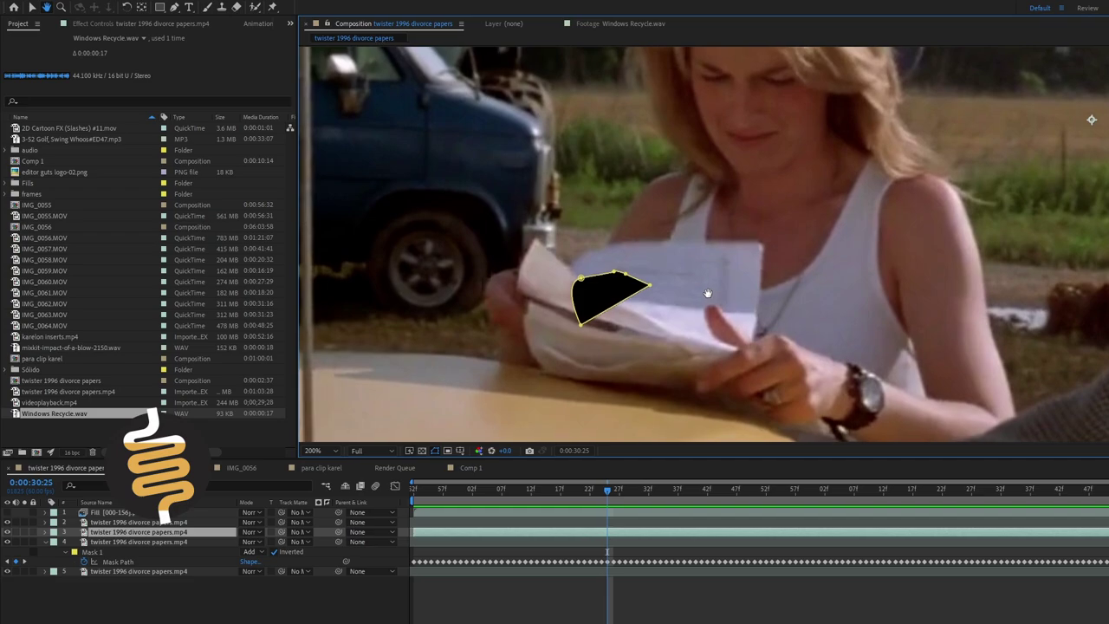
# Preview the paper cleanup from the composition's first frame through 0:00:31:29
pyautogui.press('Home')
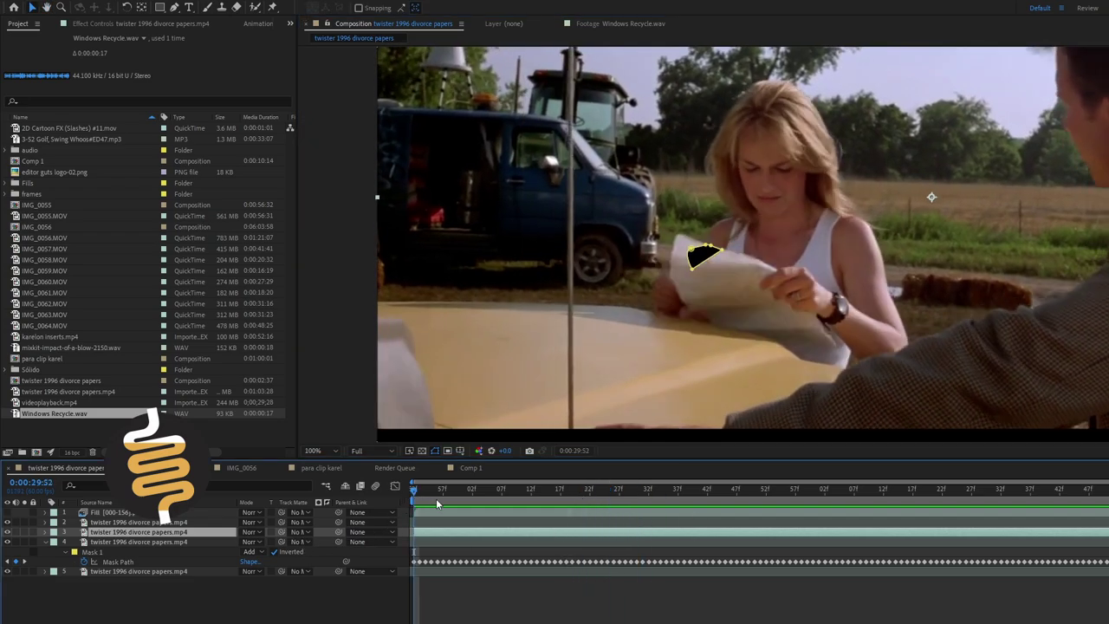
pyautogui.moveTo(436, 493); pyautogui.dragTo(538, 606)
pyautogui.moveTo(549, 487); pyautogui.dragTo(987, 513)
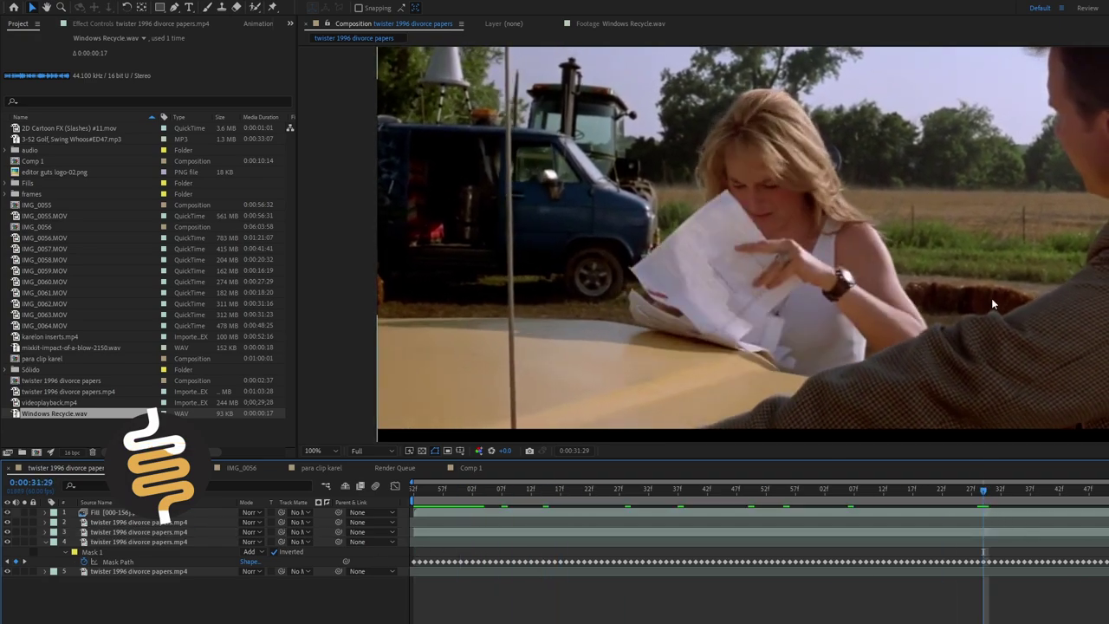
pyautogui.scroll(-2, 993, 304)
pyautogui.press('space')
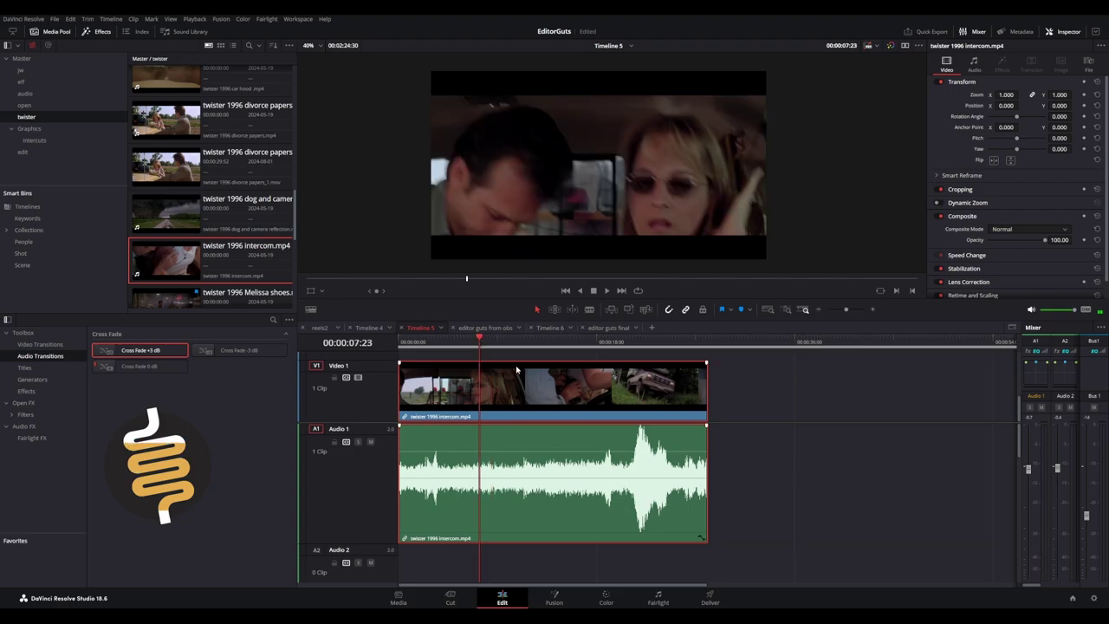
# Switch to DaVinci Resolve and examine the "twister 1996 intercom.mp4" clip around 00:00:07:23 in a closer timeline view
pyautogui.scroll(3, 516, 371)
pyautogui.moveTo(493, 367); pyautogui.dragTo(498, 341)
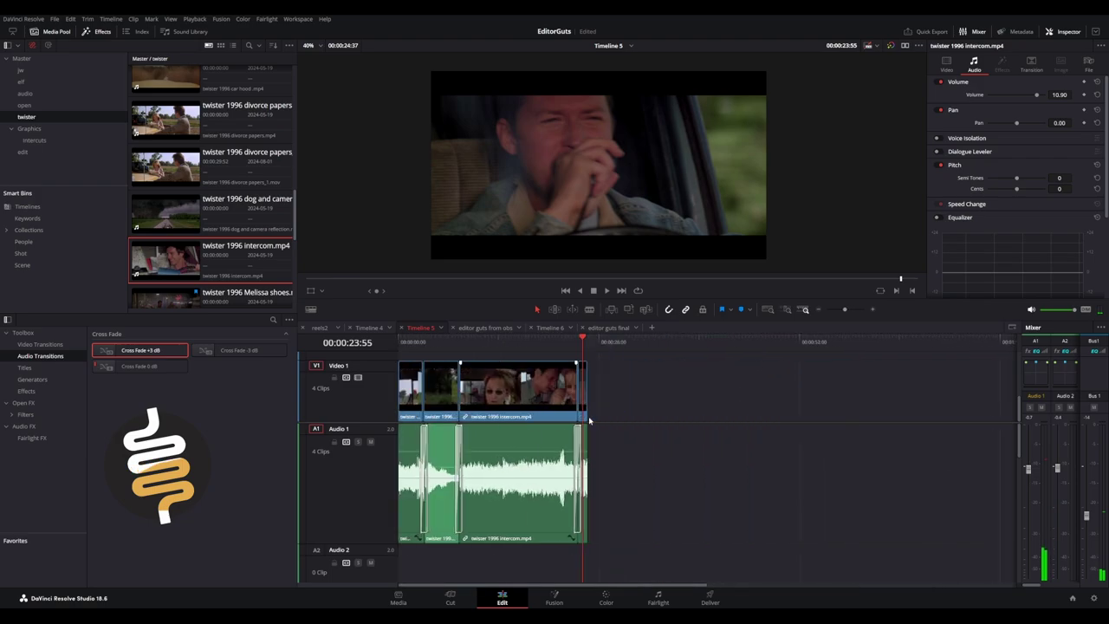
# Return the playhead to 00:00:00:00 at the start of the edited intercom scene and examine its first cuts up close
pyautogui.scroll(-3, 589, 420)
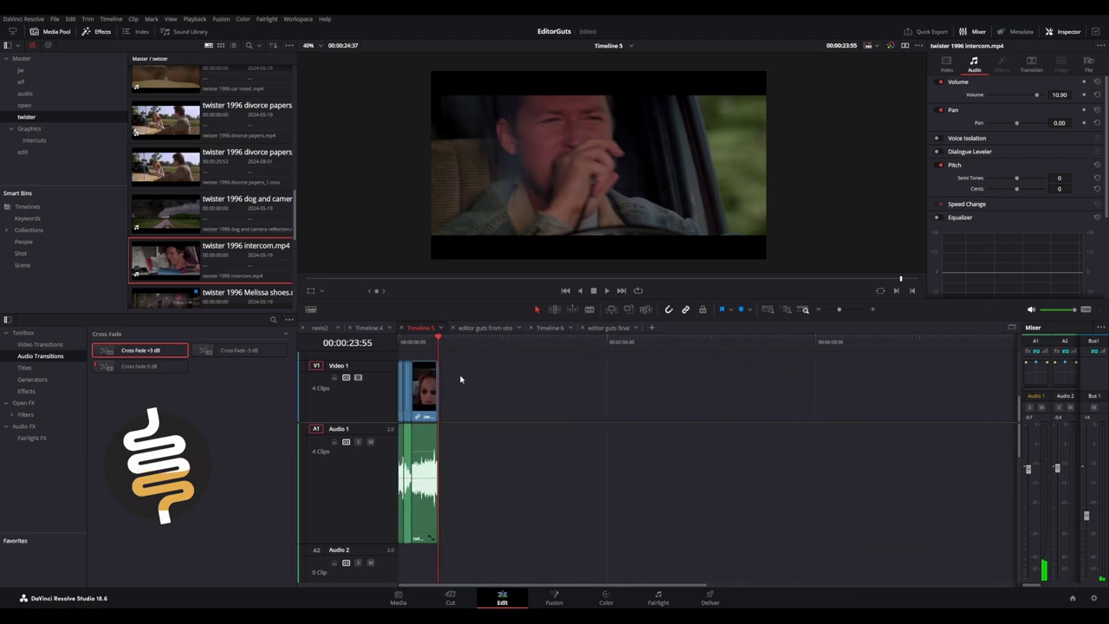
pyautogui.moveTo(477, 346); pyautogui.dragTo(213, 372)
pyautogui.scroll(6, 474, 392)
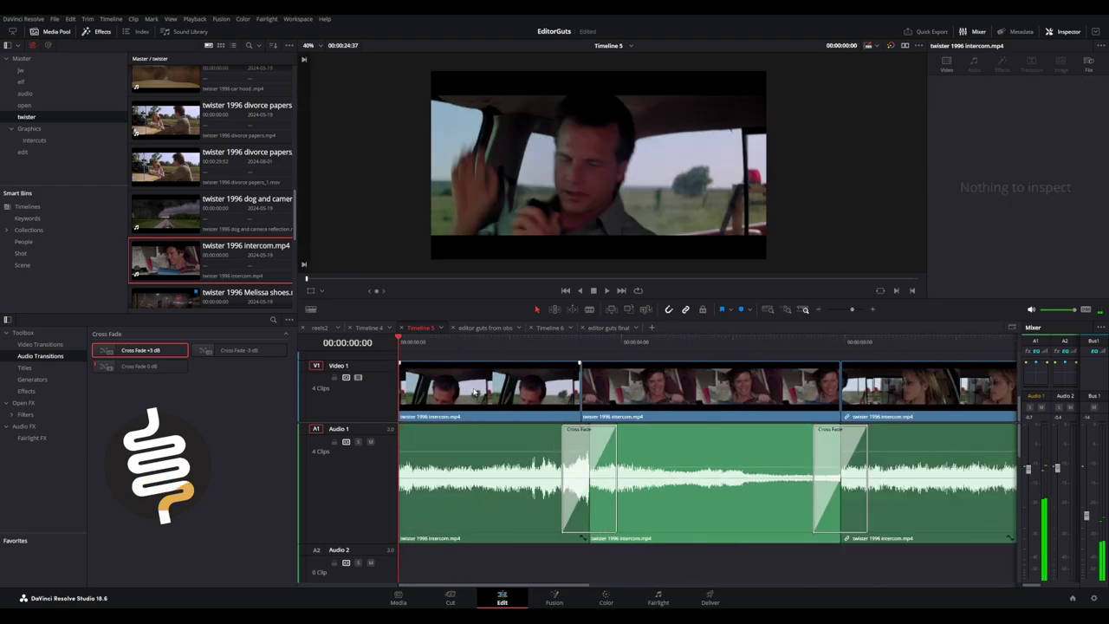
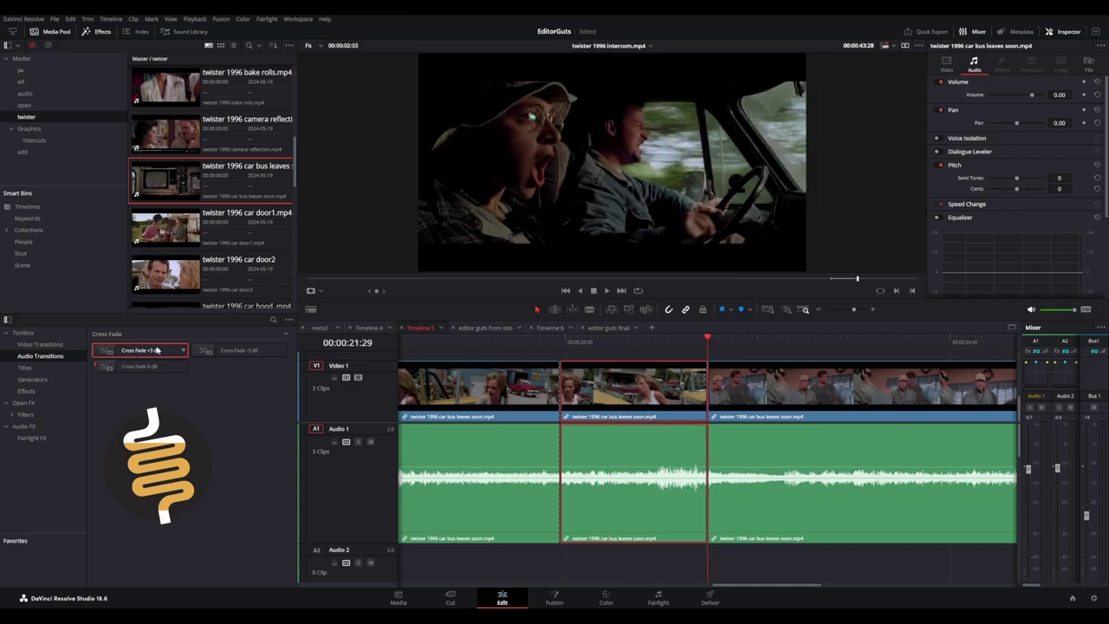
# Add Cross Fade +3 dB audio transitions at both cuts in the "twister 1996 car bus leaves soon.mp4" sequence
pyautogui.doubleClick(125, 351)
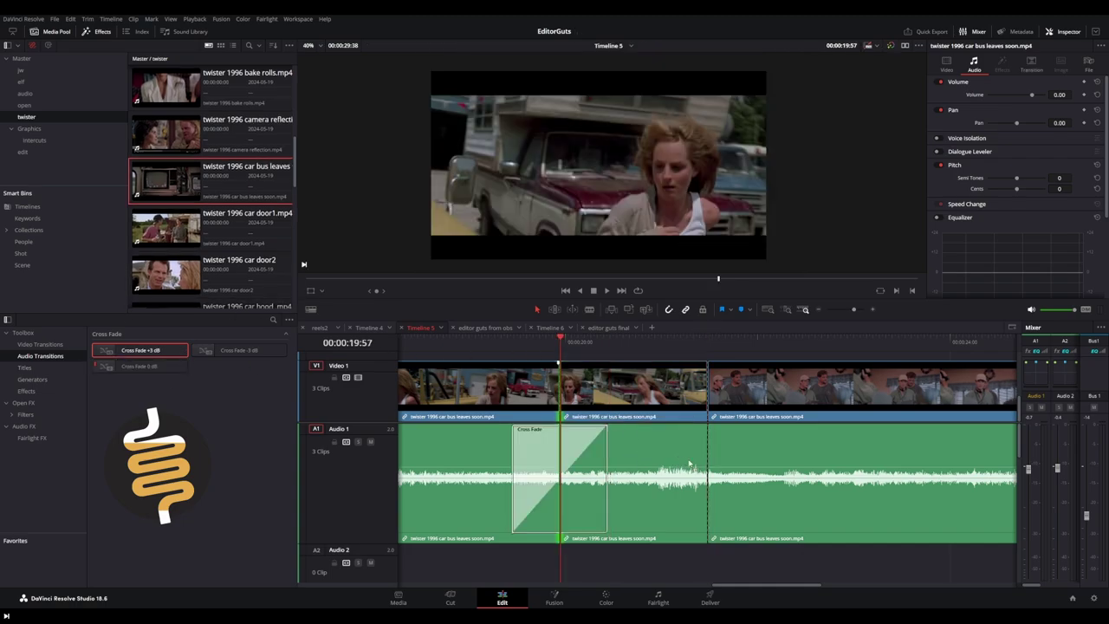
pyautogui.moveTo(688, 463); pyautogui.dragTo(708, 455)
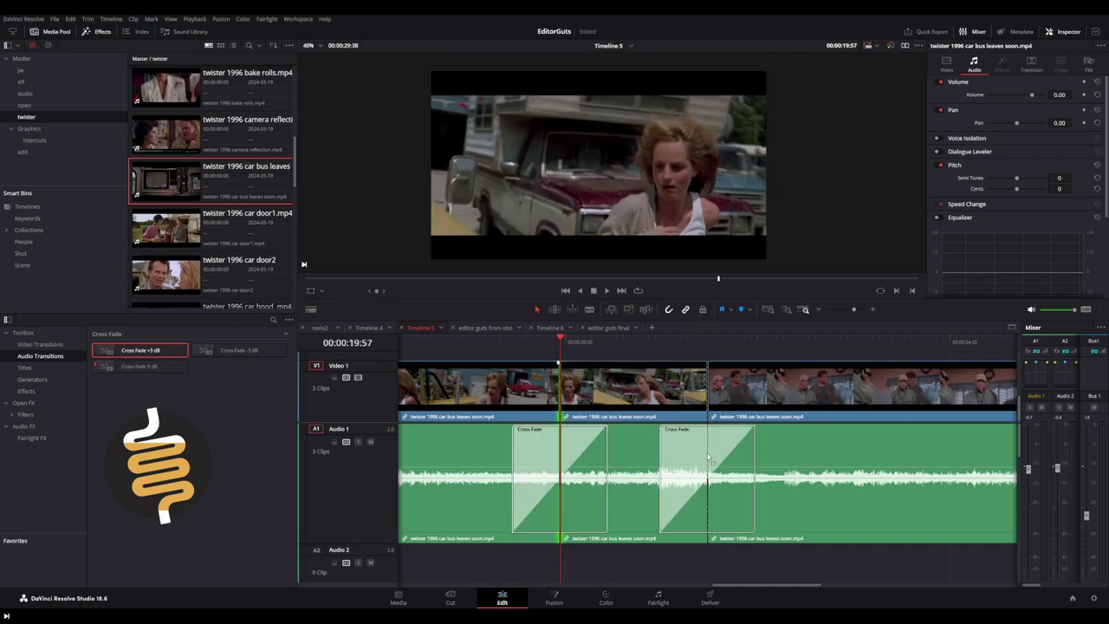
pyautogui.scroll(-5, 611, 400)
pyautogui.scroll(3, 572, 396)
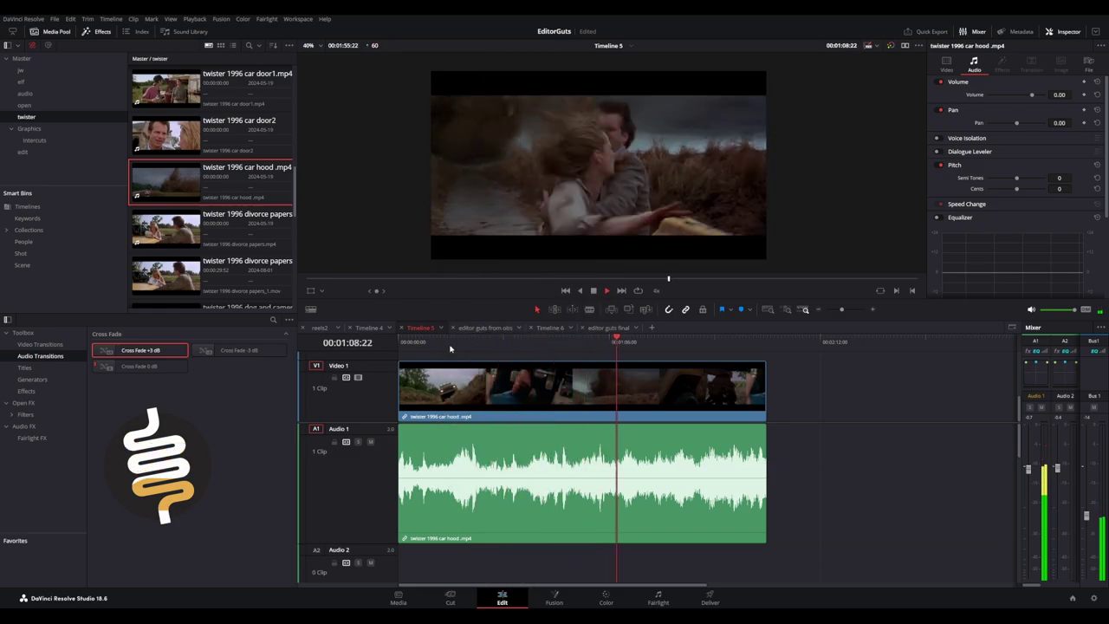
# Rewind through the "twister 1996 car hood .mp4" clip and examine the truck's hood and headlight enlarged at 00:01:15:14
pyautogui.press('j')
pyautogui.press('j')
pyautogui.press('j')
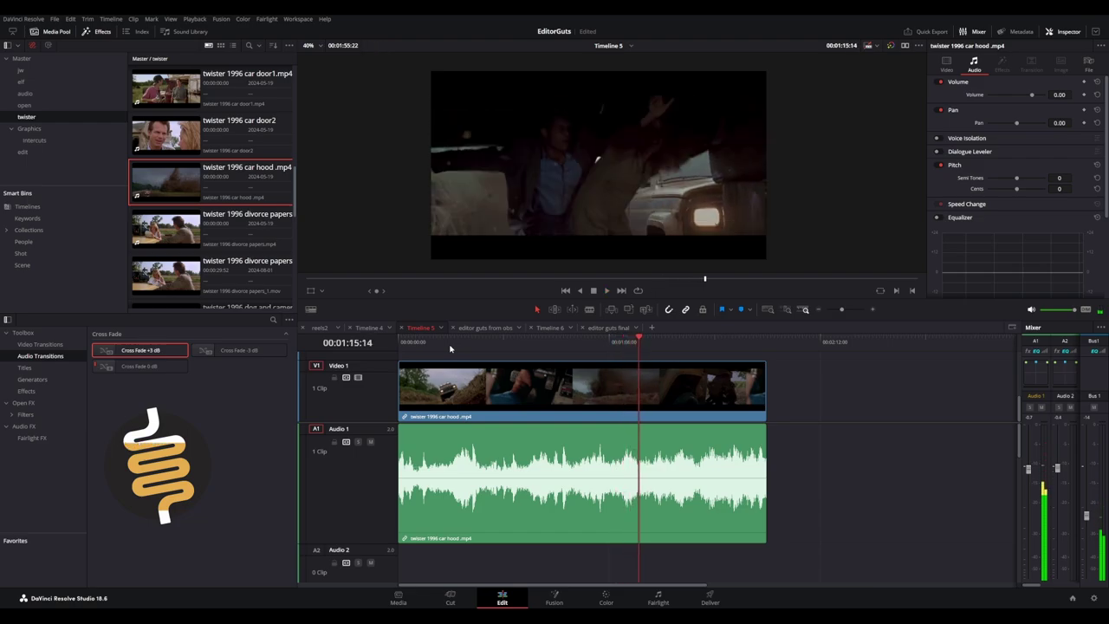
pyautogui.scroll(2, 701, 157)
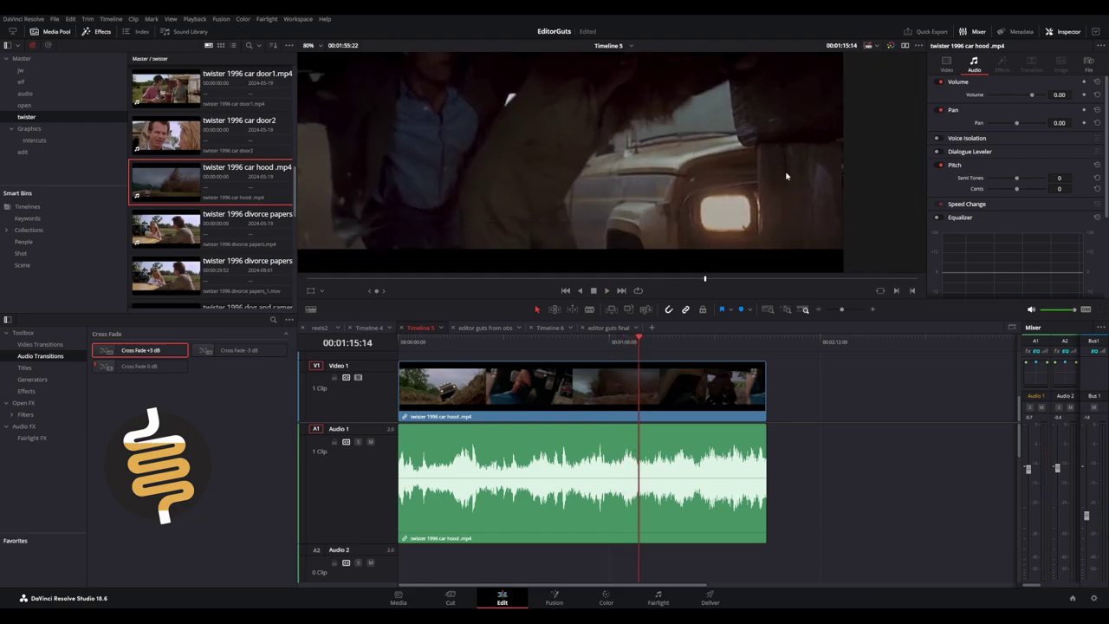
pyautogui.scroll(-3, 646, 185)
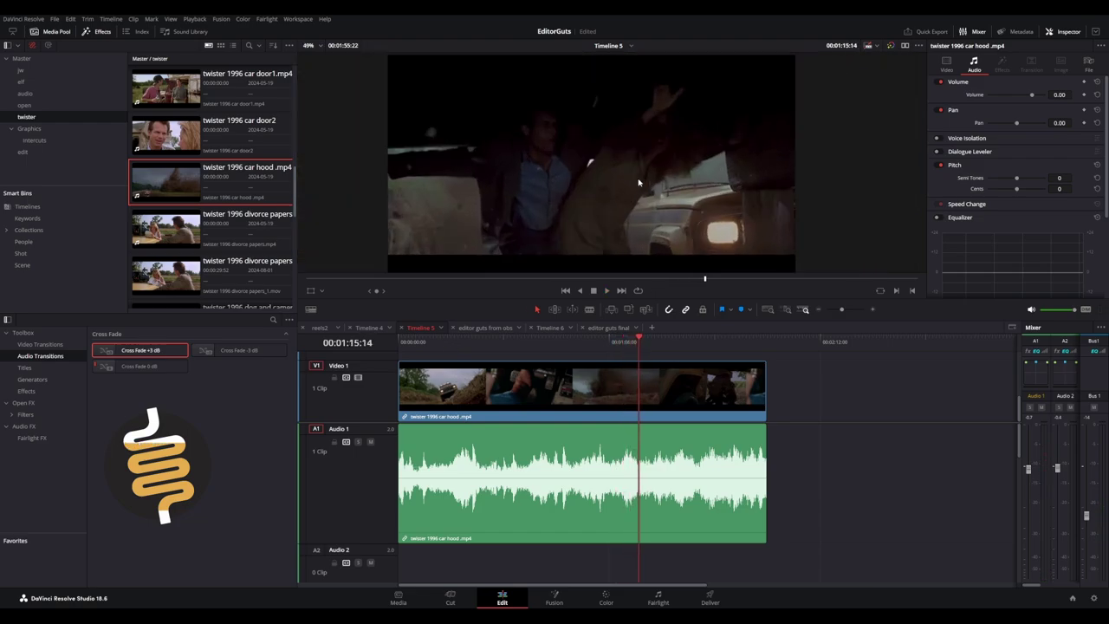
# Replay the car hood clip from 00:01:14:16, then go back to the earlier driving shot at 00:00:43:18
pyautogui.click(781, 353)
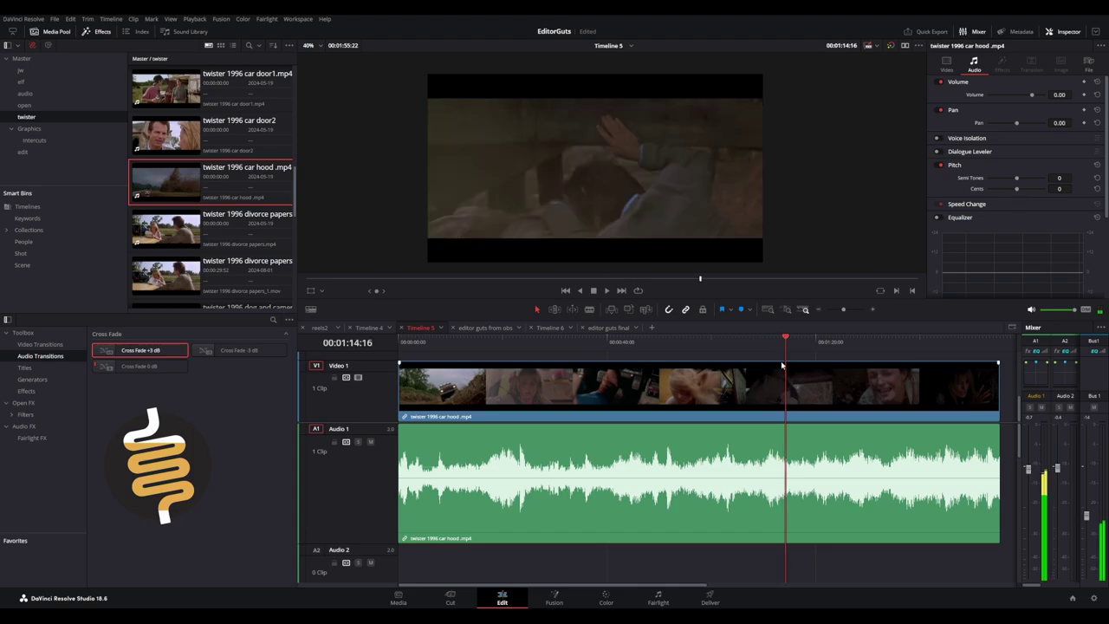
pyautogui.scroll(-3, 771, 370)
pyautogui.scroll(4, 757, 371)
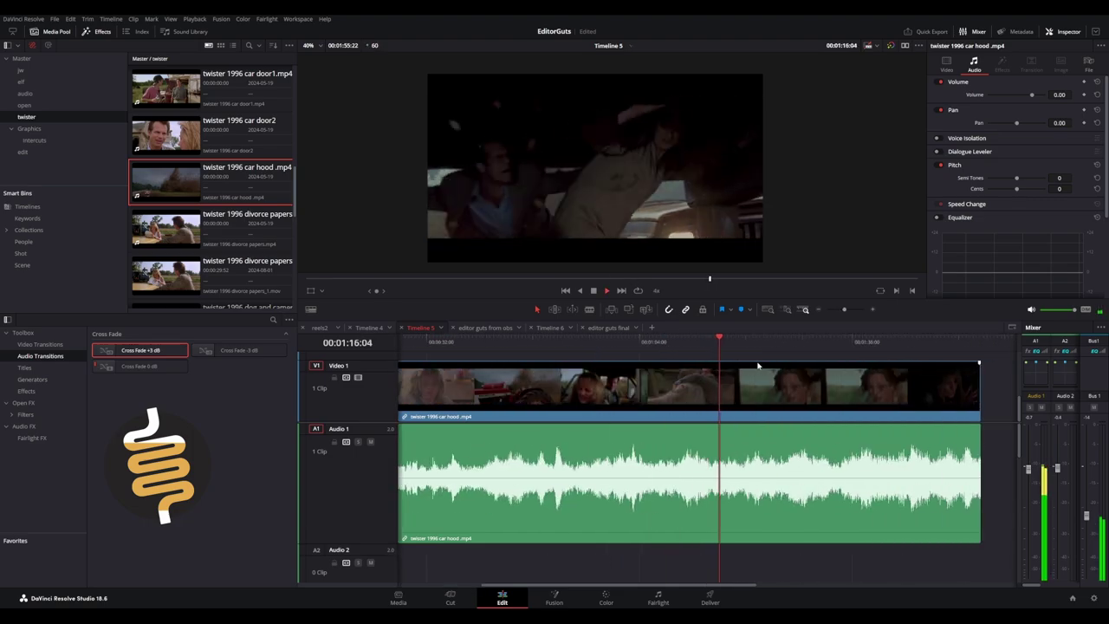
pyautogui.click(612, 348)
pyautogui.scroll(-2, 642, 372)
pyautogui.click(572, 349)
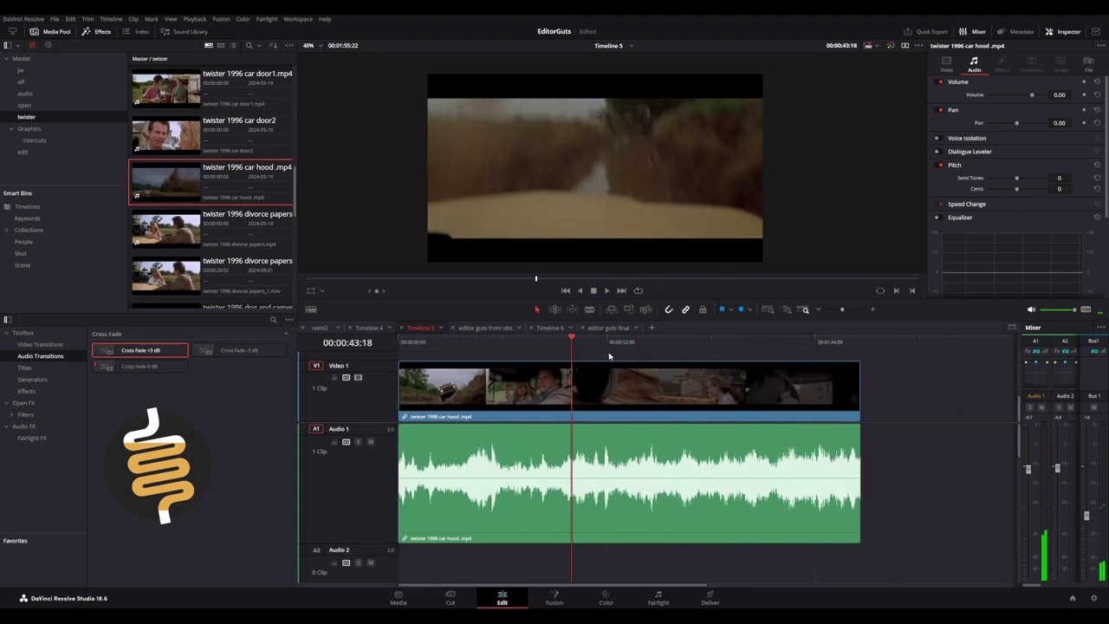
# Split the car hood clip around the yellow truck's collision with the wooden bridge near 00:00:51 and scrub past the cut
pyautogui.scroll(1, 609, 353)
pyautogui.scroll(3, 695, 355)
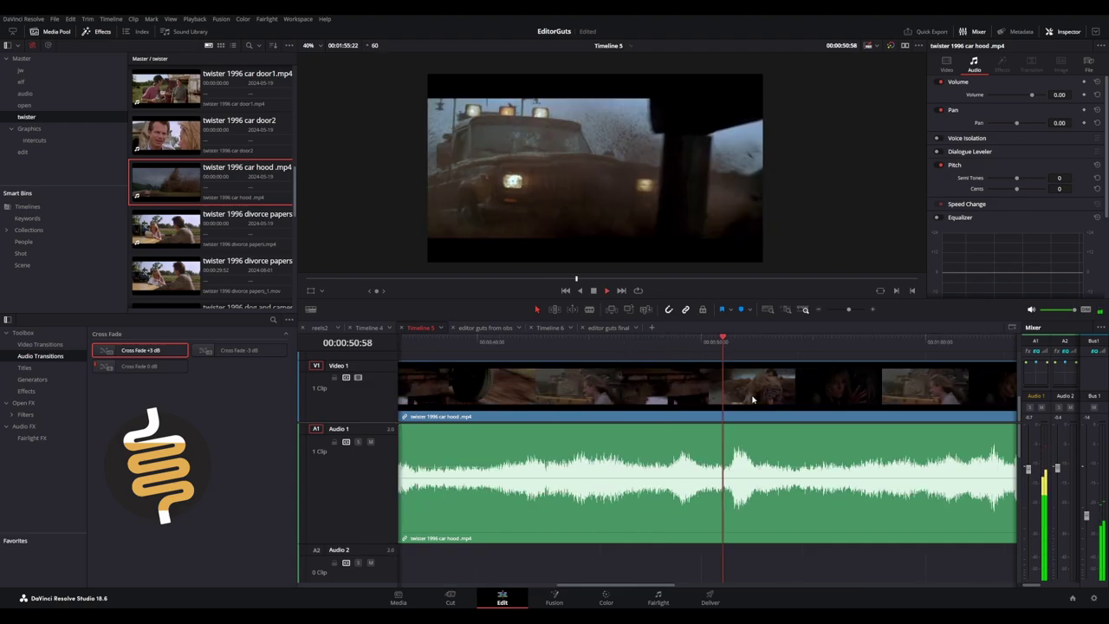
pyautogui.press('j')
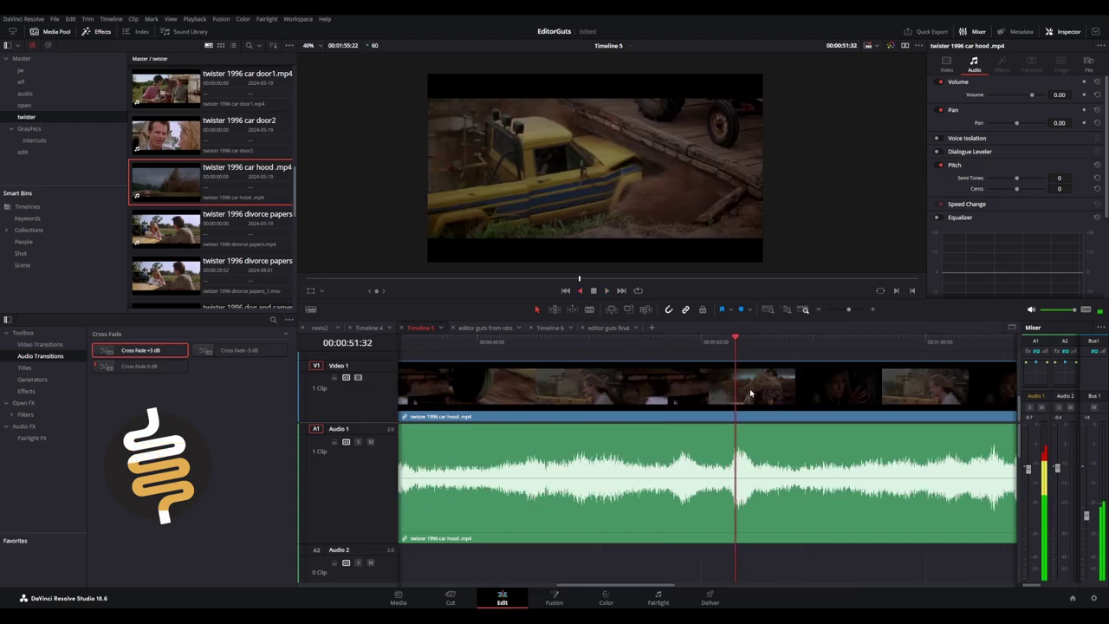
pyautogui.press('l')
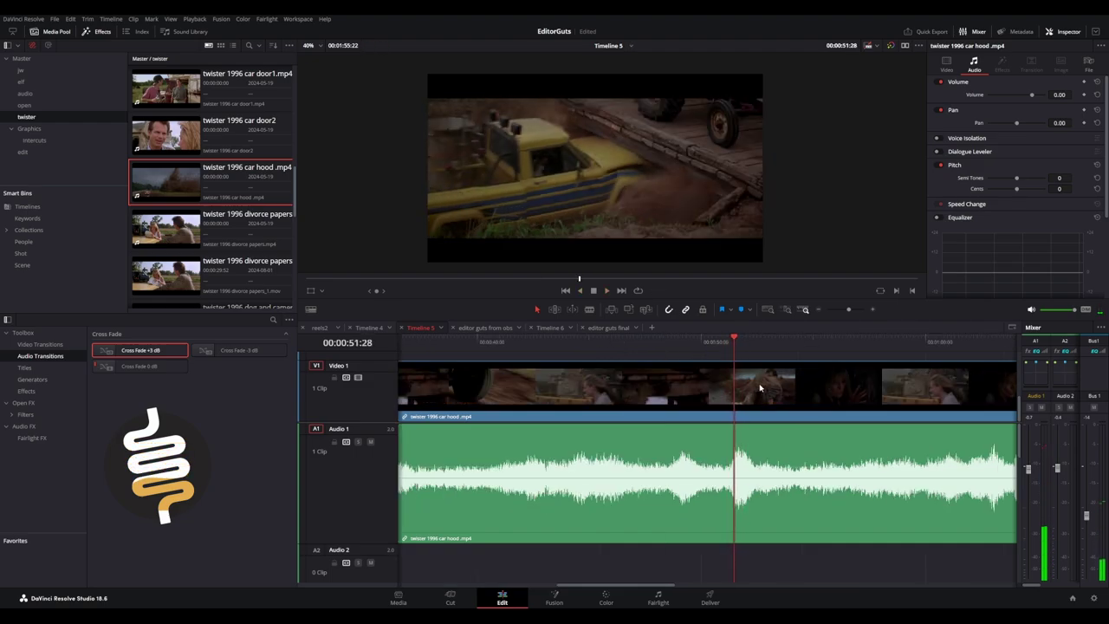
pyautogui.click(746, 394)
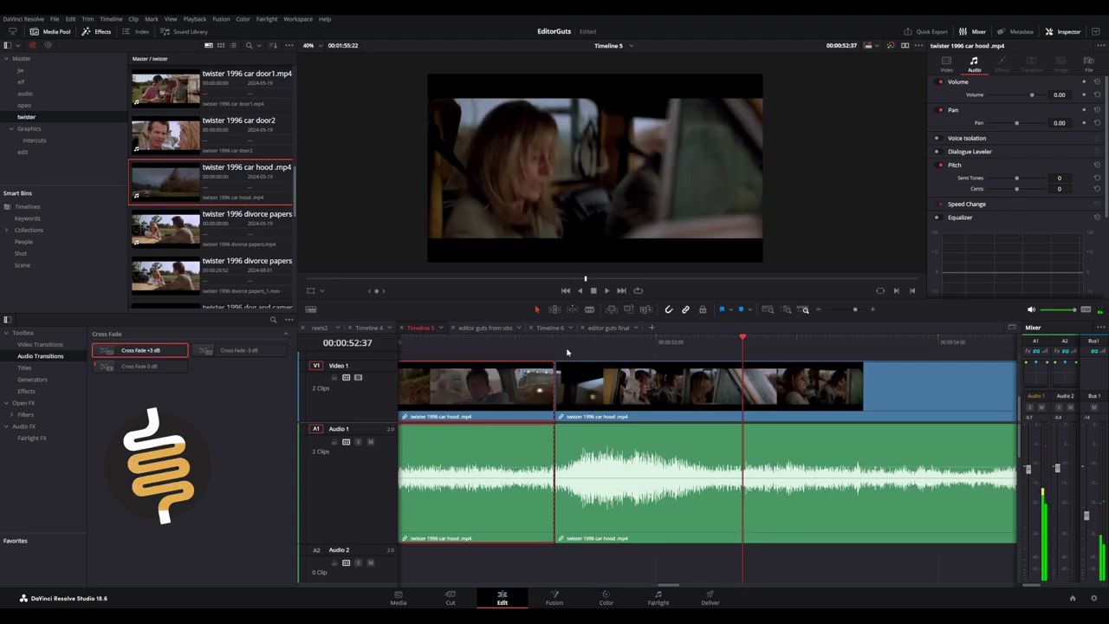
pyautogui.moveTo(567, 349); pyautogui.dragTo(598, 348)
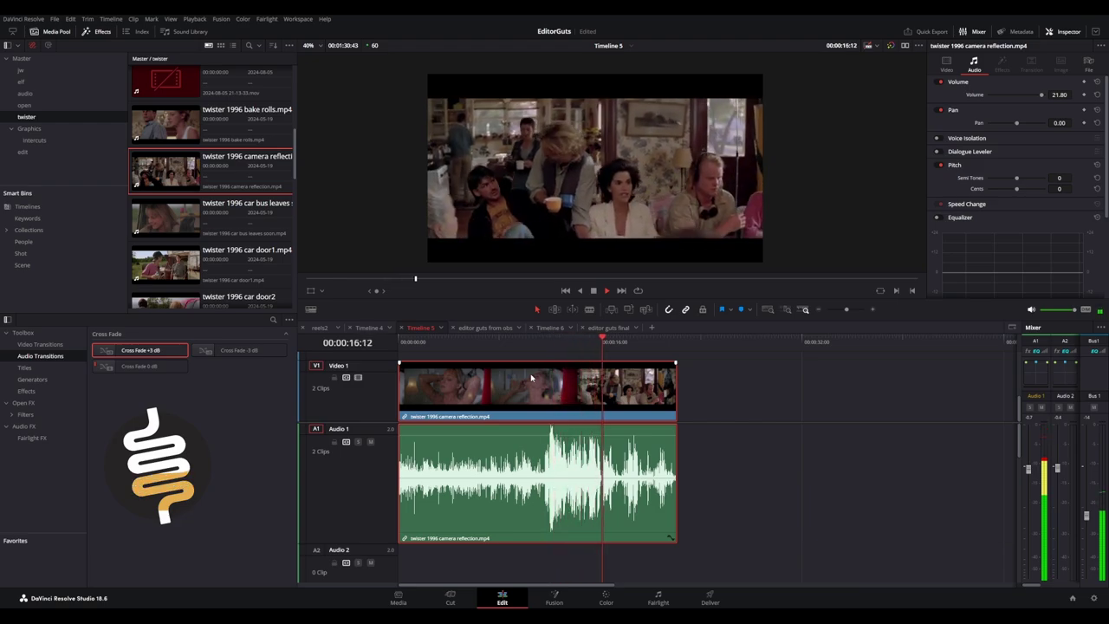
# Rewind the "twister 1996 camera reflection.mp4" clip and replay the shower shot from about 00:00:04 to 00:00:09:38
pyautogui.press('j')
pyautogui.press('j')
pyautogui.press('j')
pyautogui.press('j')
pyautogui.press('j')
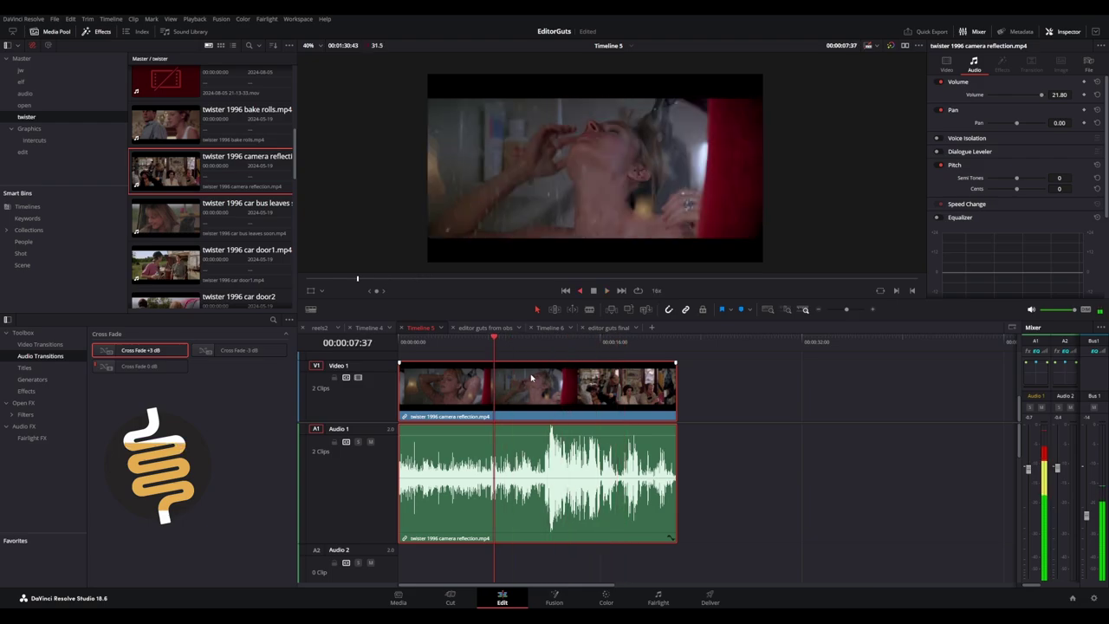
pyautogui.press('l')
pyautogui.press('l')
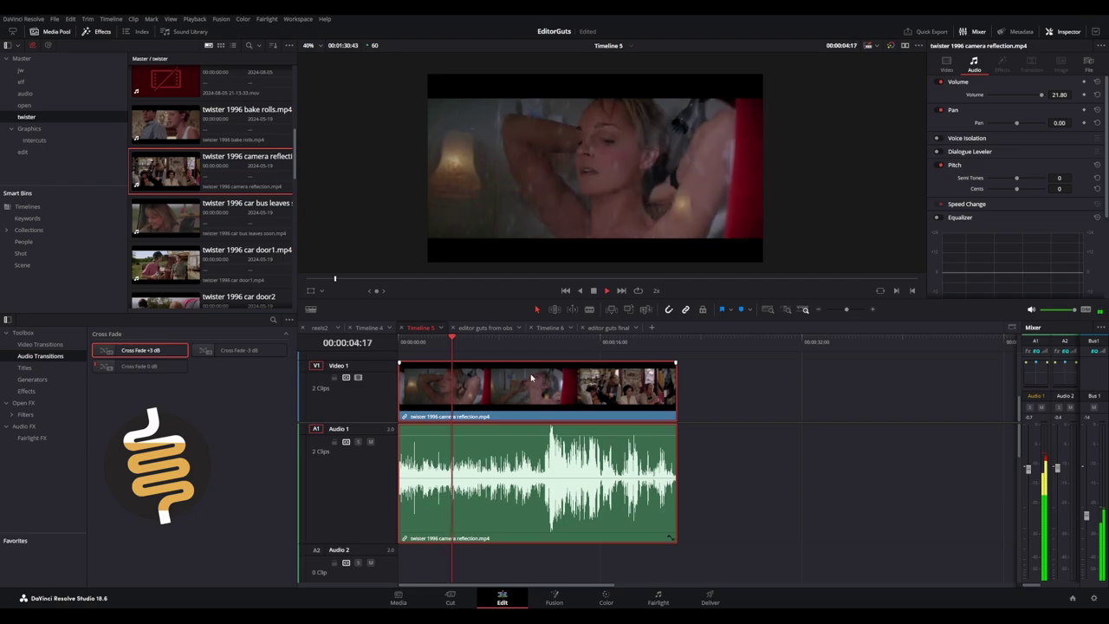
pyautogui.press('k')
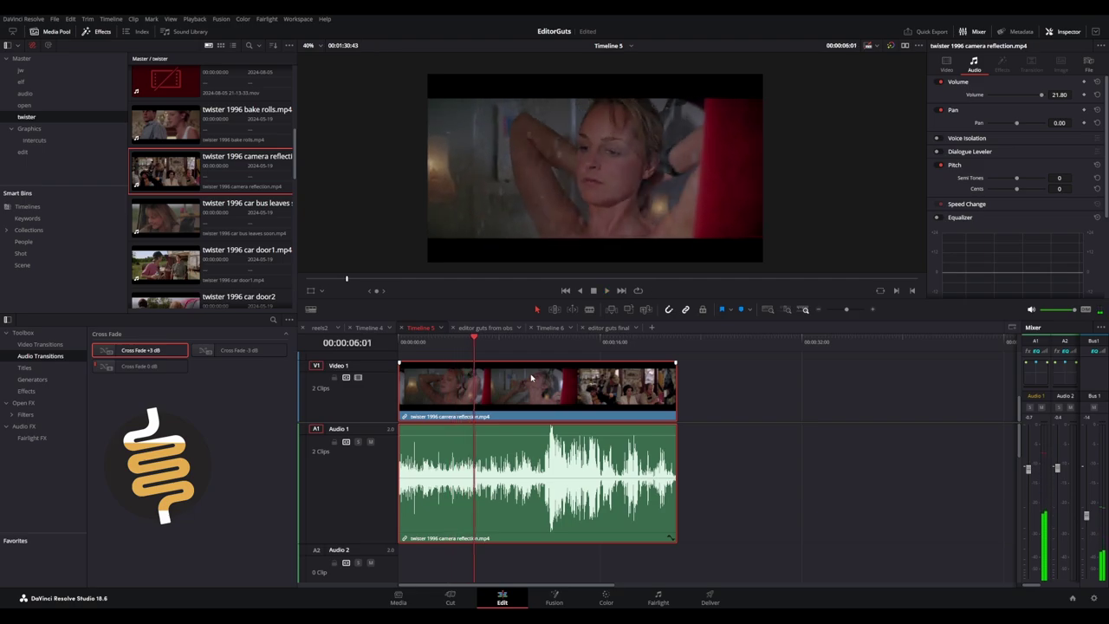
pyautogui.press('l')
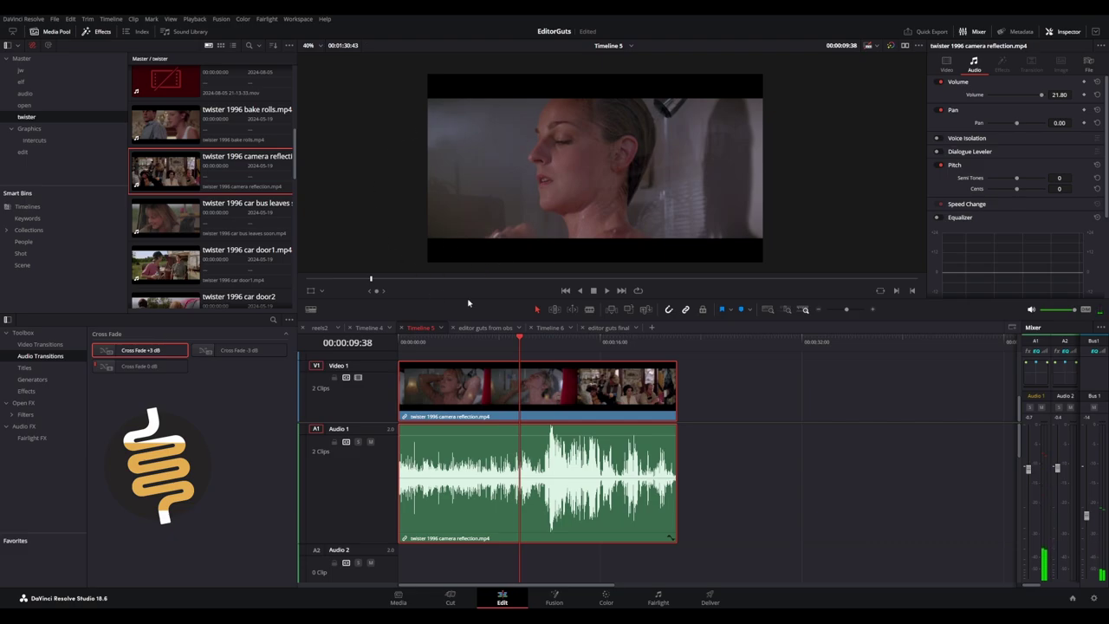
# Examine the shower shot at 00:00:06:31 in a closer timeline view, then move on to the group shot in the house
pyautogui.hotkey('ctrl', '-')
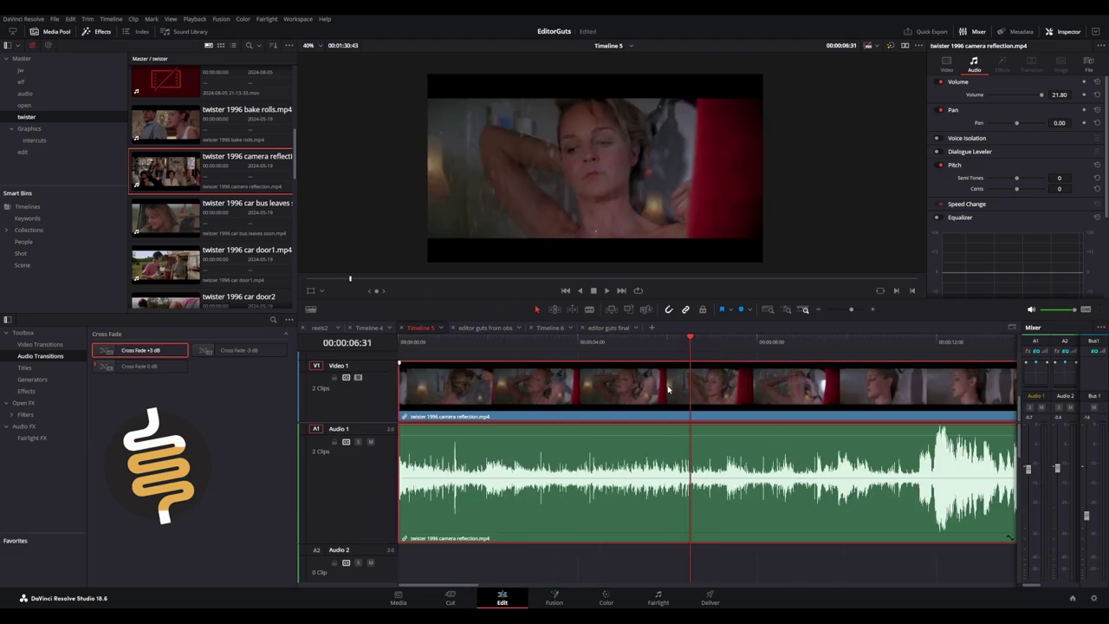
pyautogui.hotkey('ctrl', '=')
pyautogui.hotkey('ctrl', '-')
pyautogui.scroll(-5, 702, 356)
pyautogui.scroll(6, 522, 373)
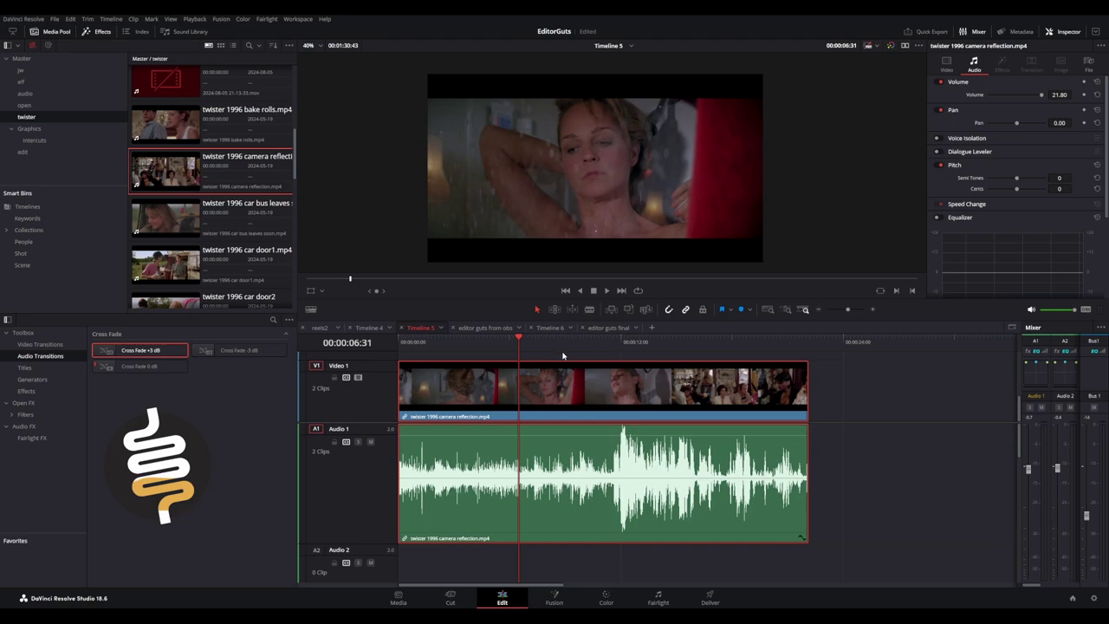
pyautogui.click(718, 345)
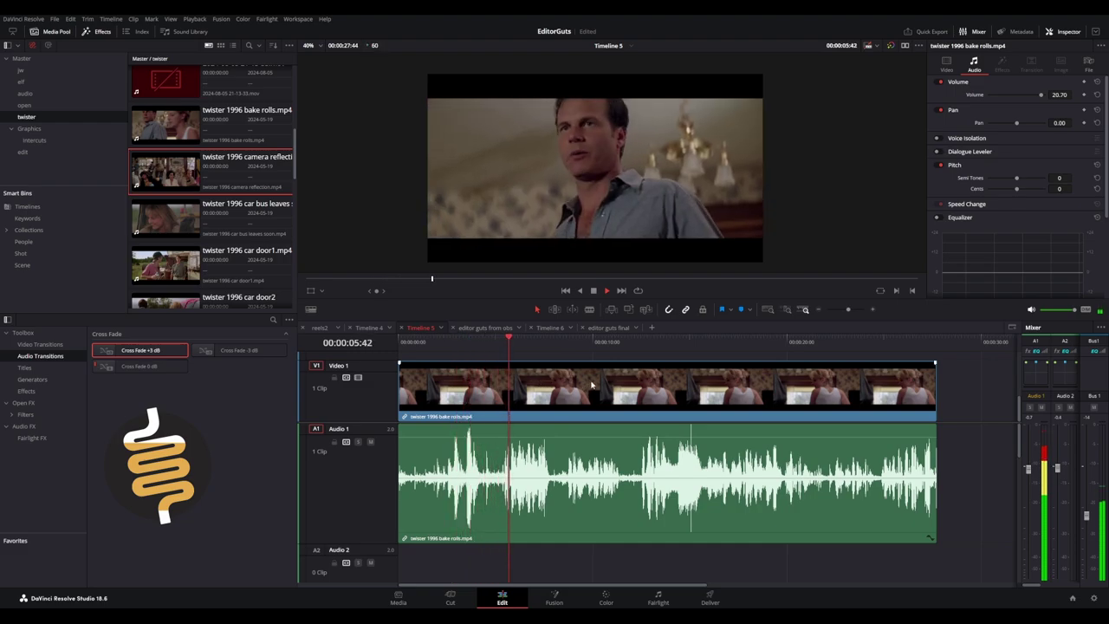
# Play the "twister 1996 bake rolls.mp4" clip from 00:00:06:45 through 00:00:19:30, then rewind to recheck the plate of food
pyautogui.click(530, 342)
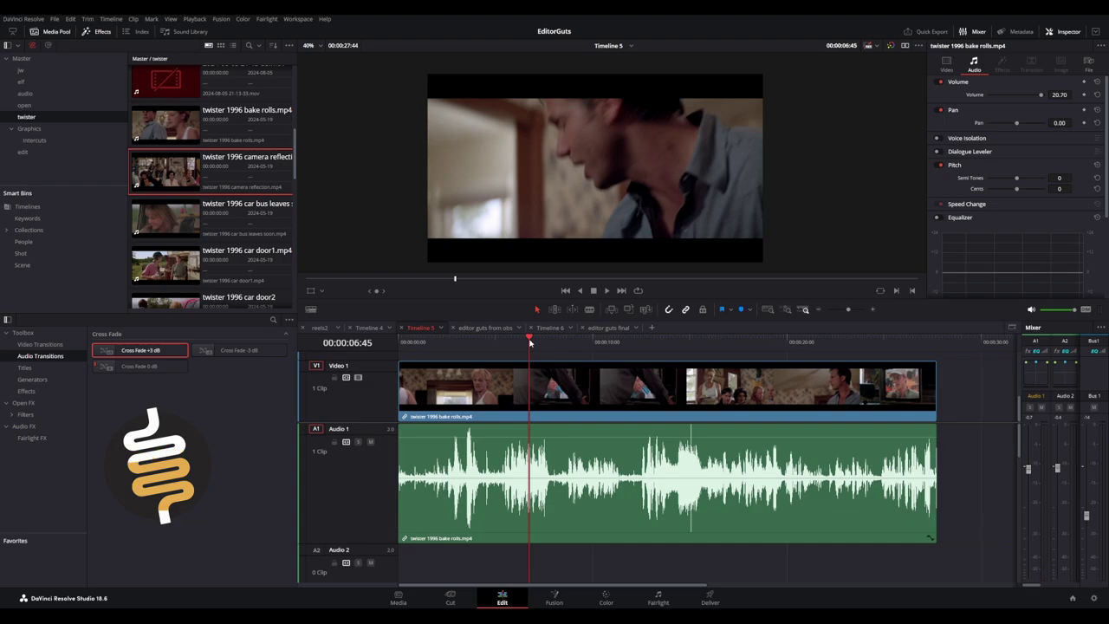
pyautogui.press('space')
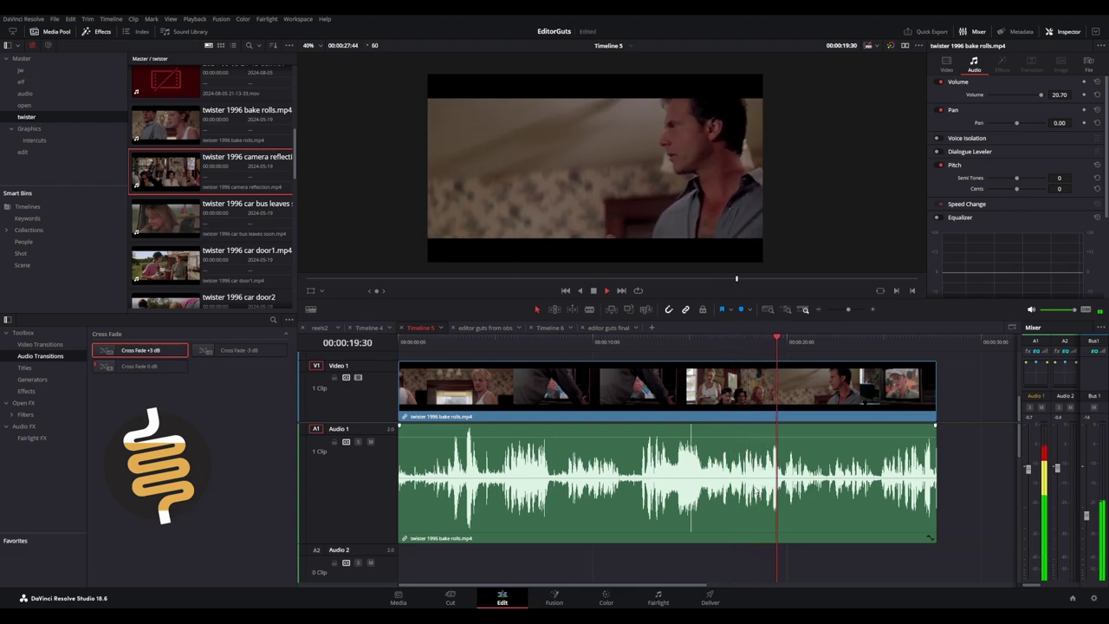
pyautogui.press('j')
pyautogui.press('j')
pyautogui.press('j')
pyautogui.press('l')
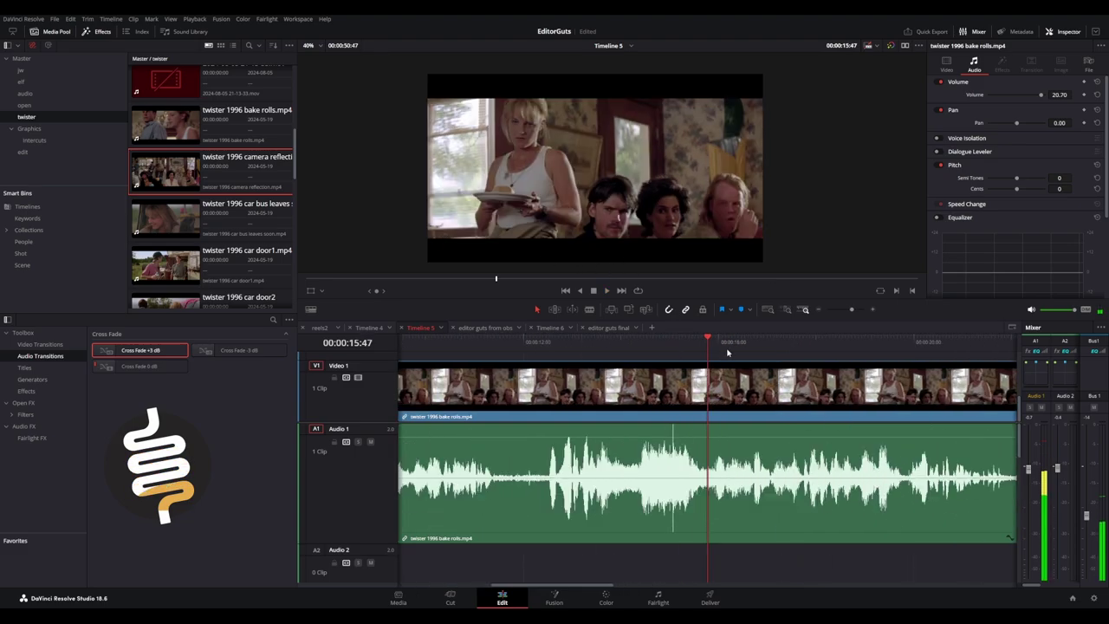
# Cut a section from the bake rolls clip after the television shot and add an audio cross fade at the join
pyautogui.hotkey('ctrl', '=')
pyautogui.hotkey('ctrl', '=')
pyautogui.hotkey('ctrl', '-')
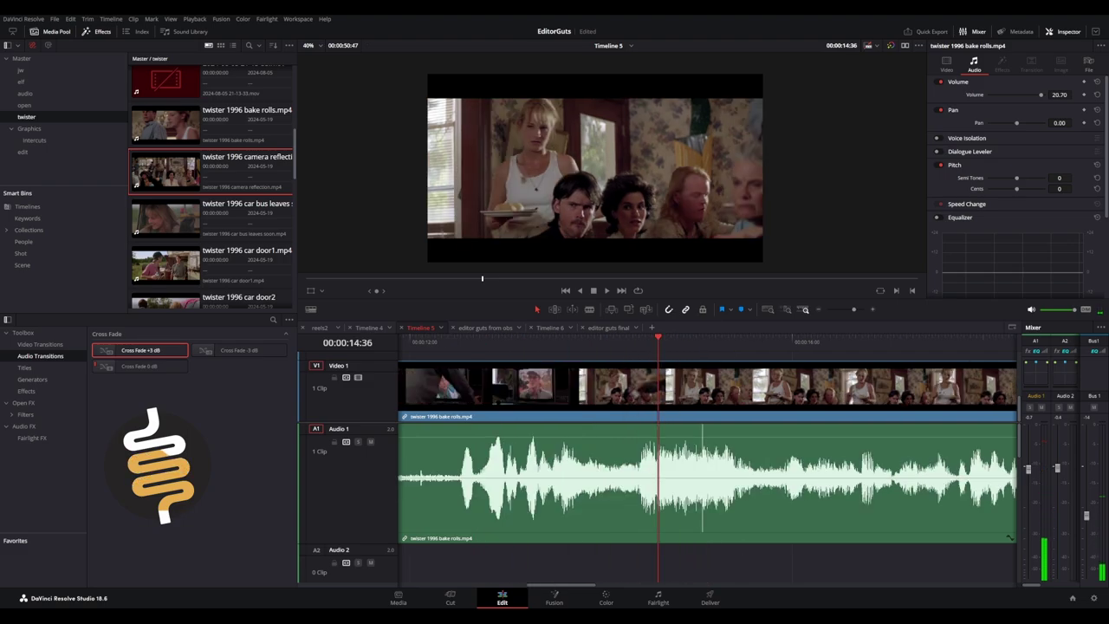
pyautogui.press('j')
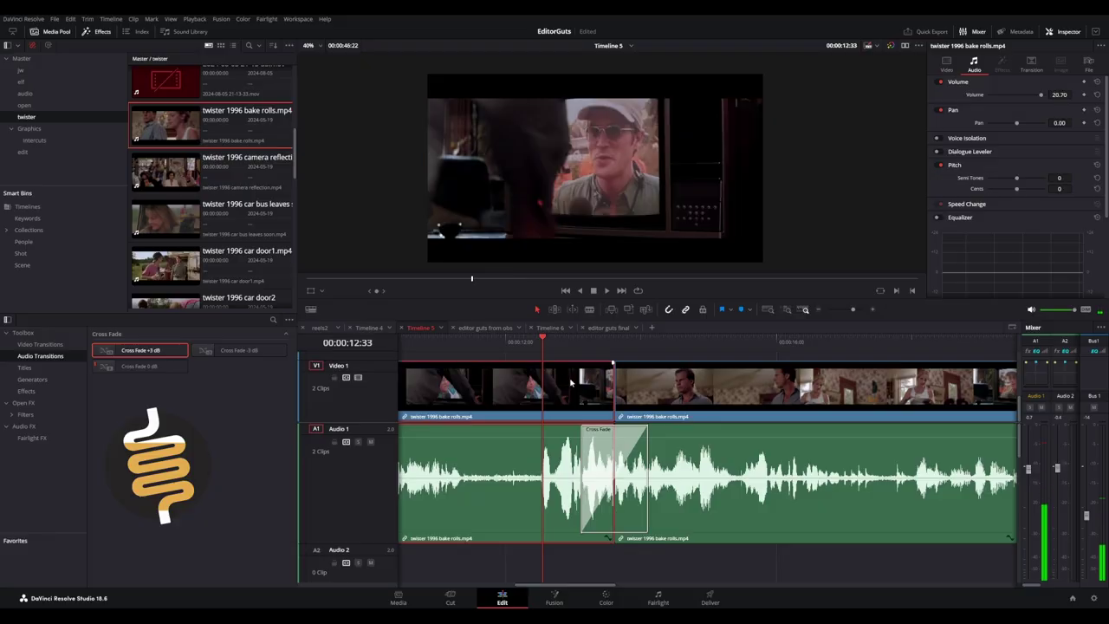
pyautogui.moveTo(559, 576); pyautogui.dragTo(637, 389)
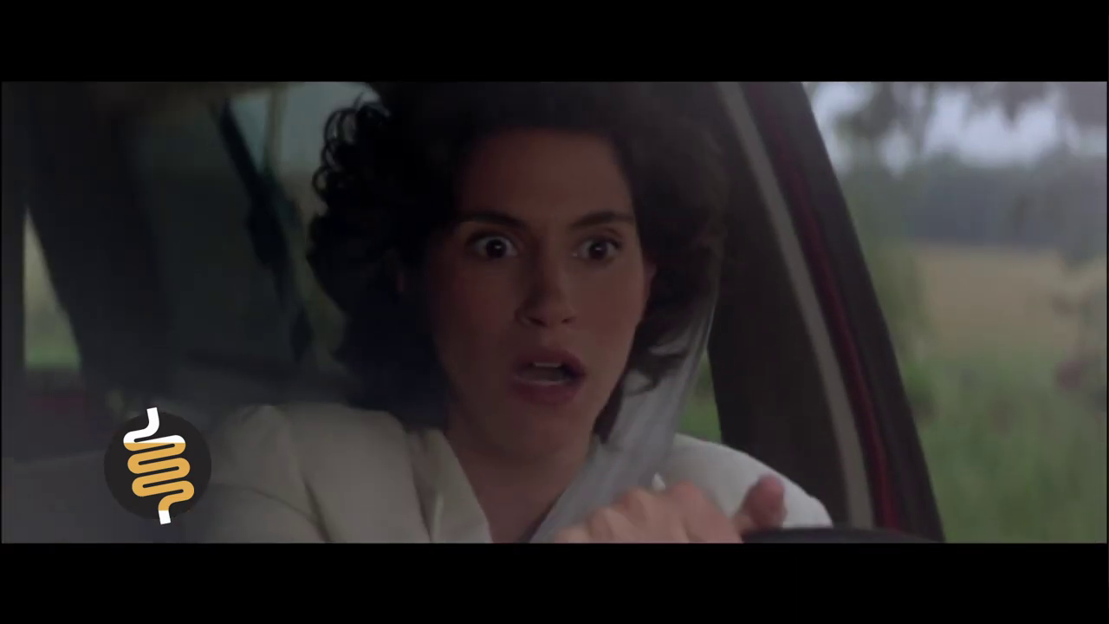
# Watch the "twister 1996 windows and camera crew.mp4" clip full screen, then inspect the truck window reflection at 00:00:30:46 in the timeline
pyautogui.moveTo(918, 419)
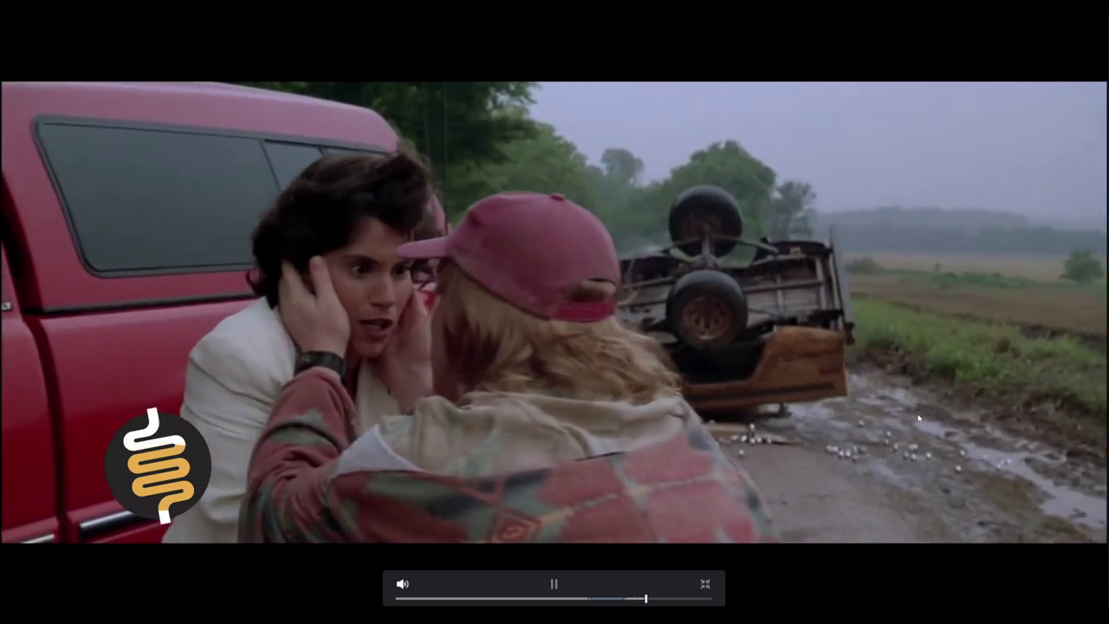
pyautogui.click(918, 419)
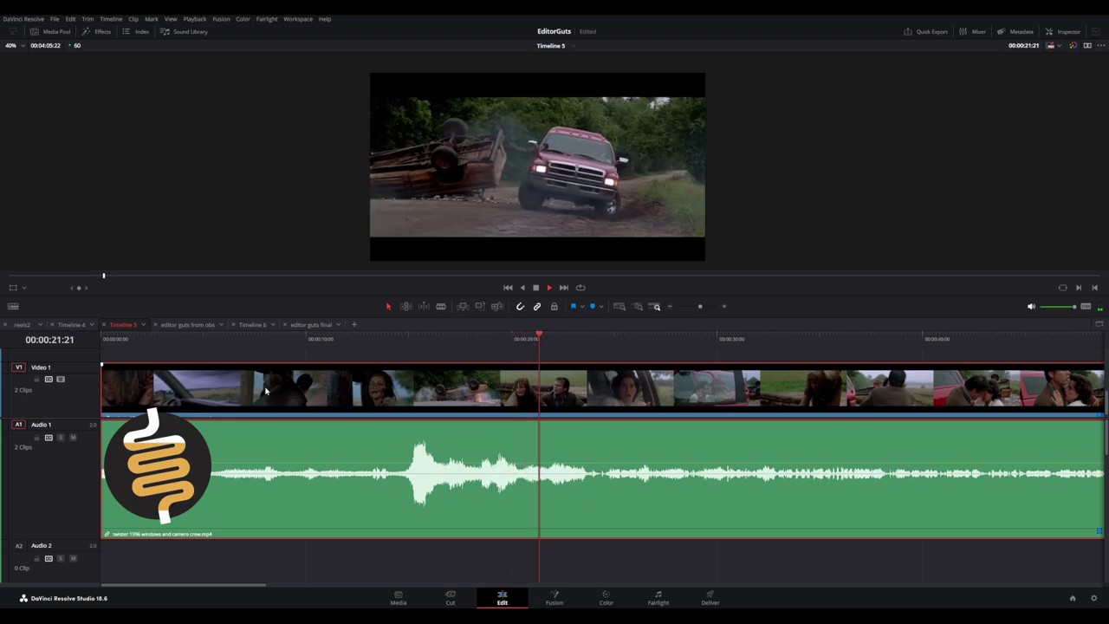
pyautogui.press('space')
pyautogui.scroll(1, 560, 399)
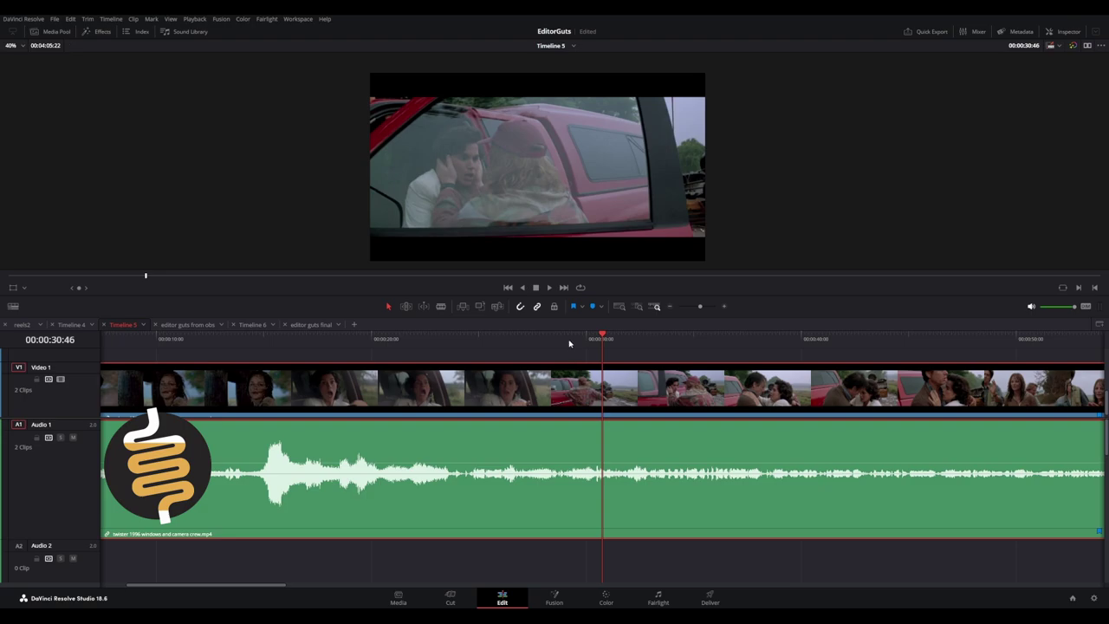
# Go back to about 00:00:21 in the windows and camera crew clip and replay the red truck's approach
pyautogui.moveTo(586, 341); pyautogui.dragTo(372, 382)
pyautogui.press('space')
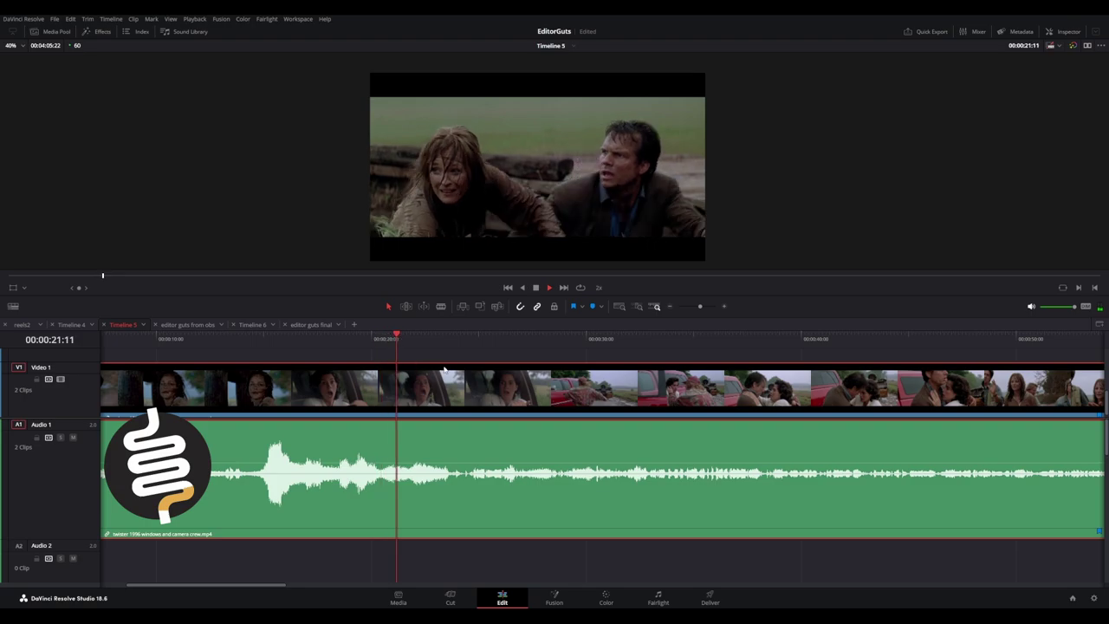
pyautogui.press('space')
pyautogui.press('j')
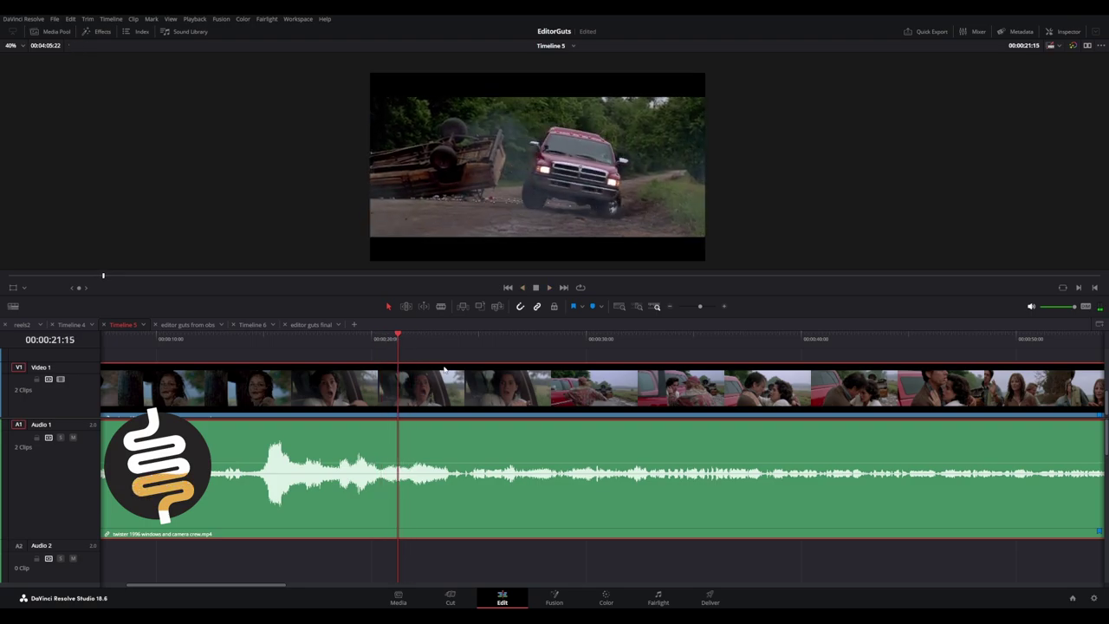
# Inspect the red truck's windows closely at 00:00:22:09, then fit the picture again and play on at double speed past 00:00:28
pyautogui.press('space')
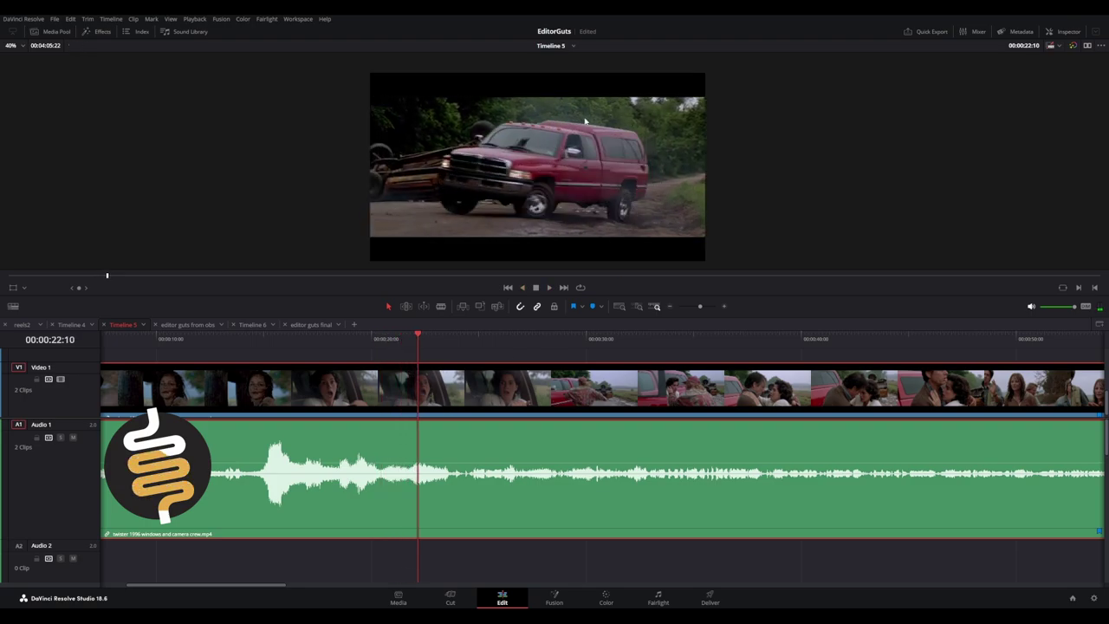
pyautogui.scroll(5, 606, 147)
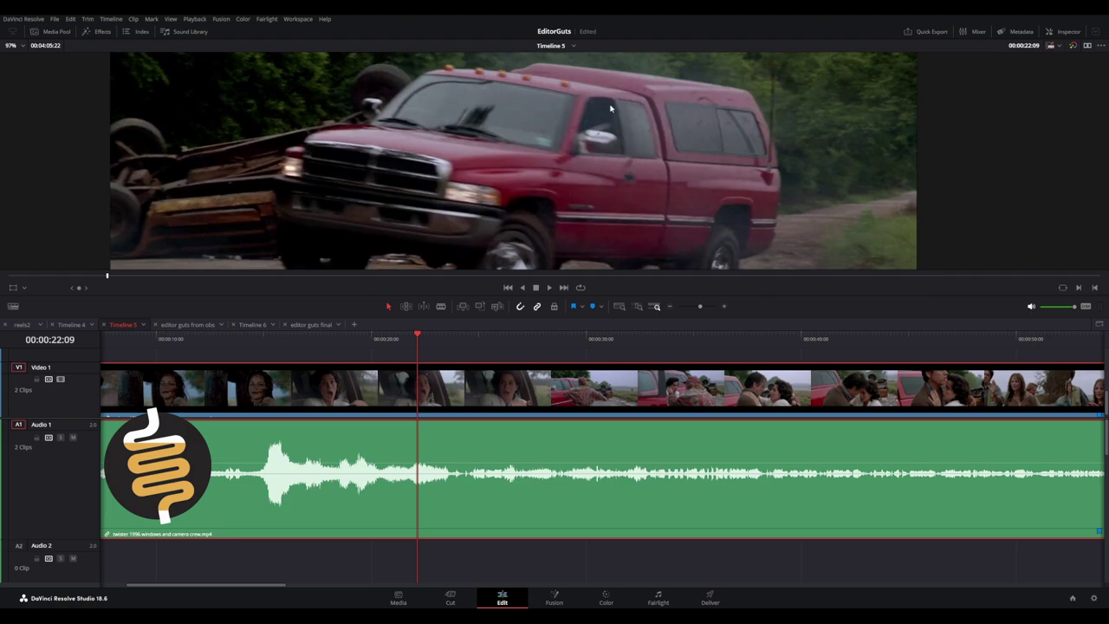
pyautogui.hotkey('shift', 'z')
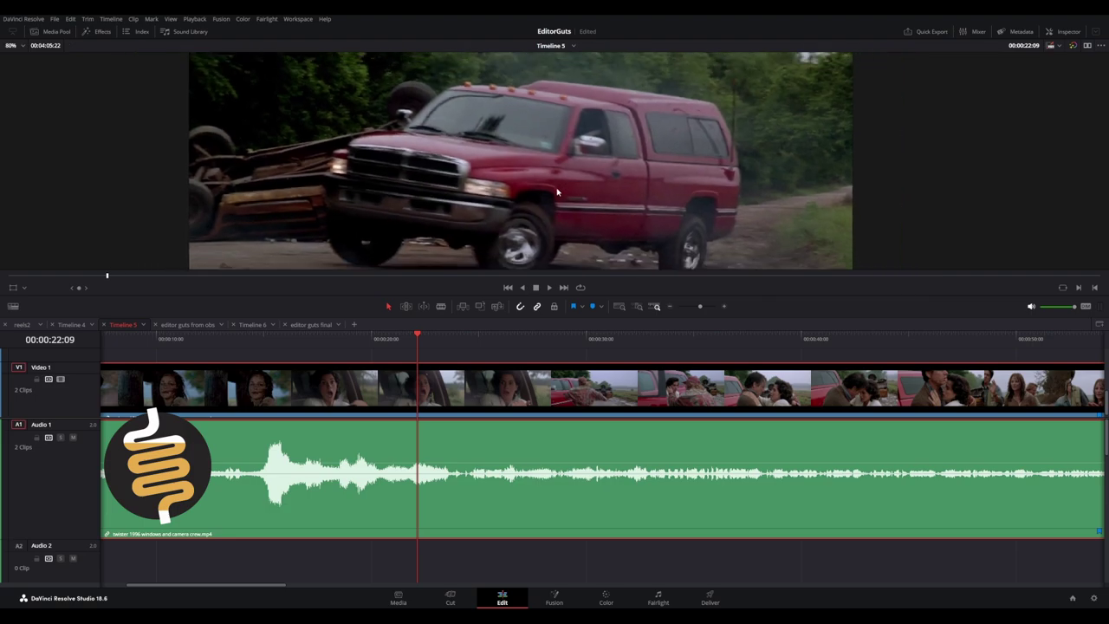
pyautogui.press('l')
pyautogui.press('l')
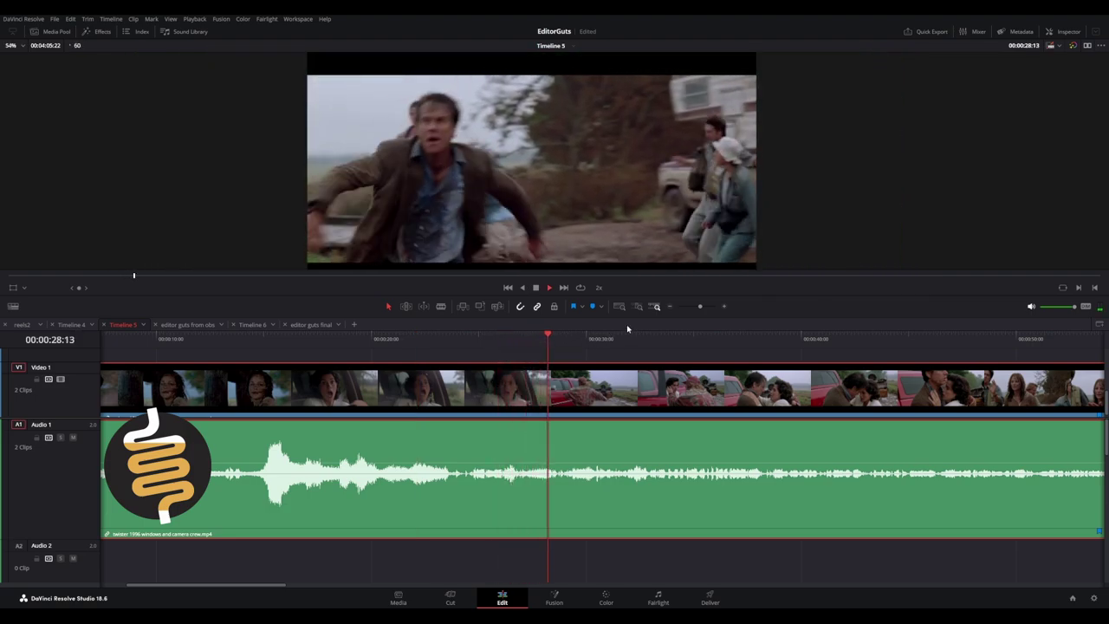
pyautogui.press('space')
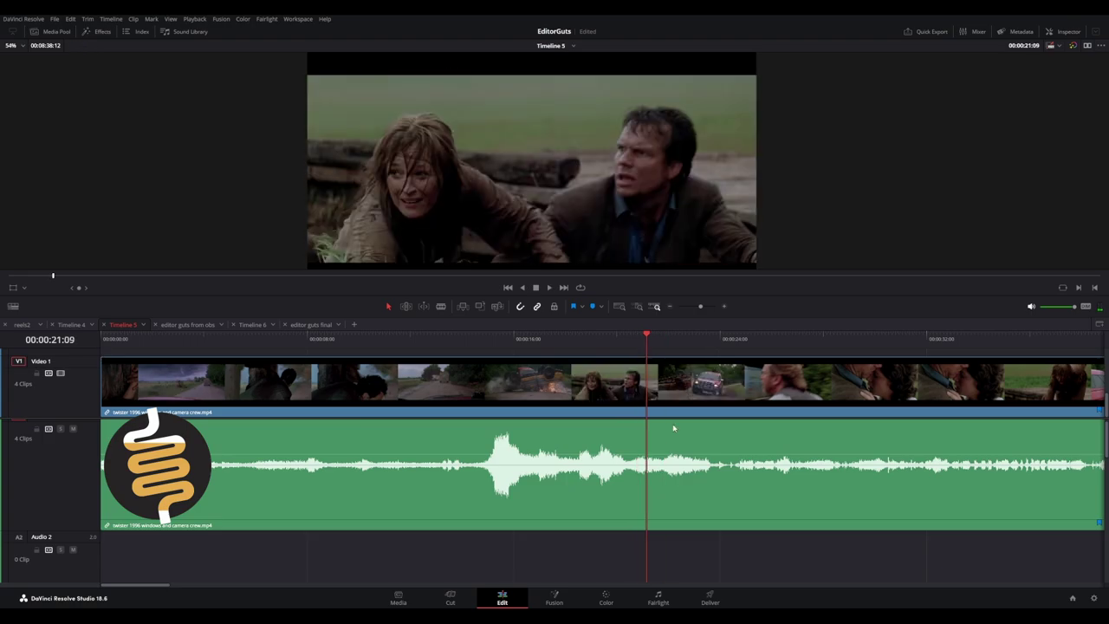
# Split the windows and camera crew clip at 00:00:21:09 and review the red truck shot up to about 00:00:24
pyautogui.click(650, 382)
pyautogui.hotkey('ctrl', 'b')
pyautogui.press('space')
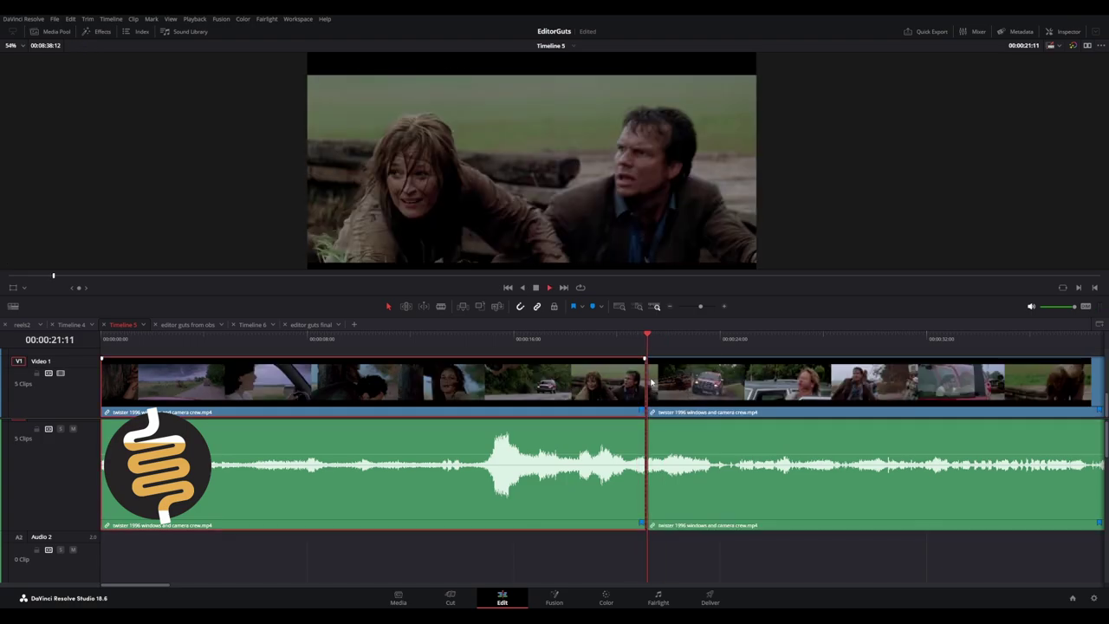
pyautogui.scroll(-3, 670, 384)
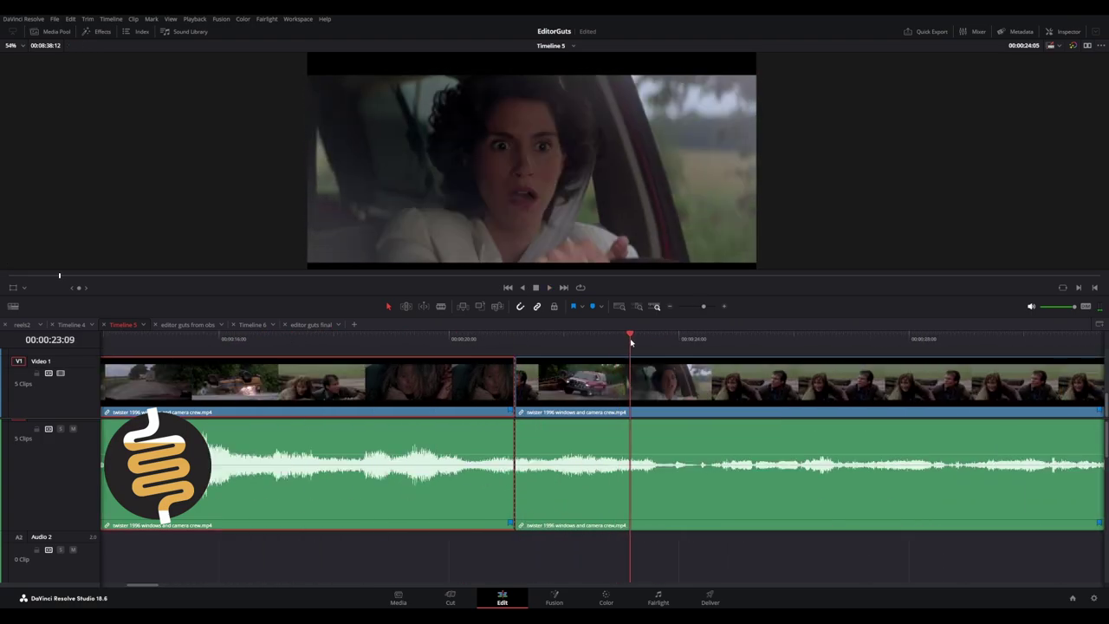
pyautogui.press('j')
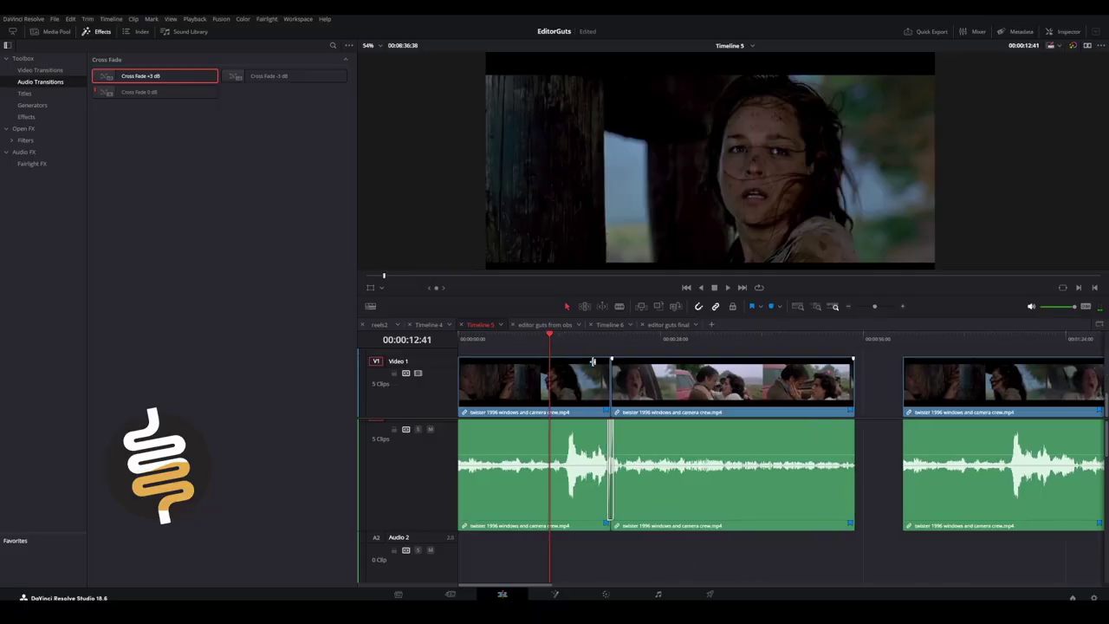
# Play the re-edited first copy of the clip full screen from 00:00:10:58 to check the cross-faded cut
pyautogui.scroll(3, 592, 361)
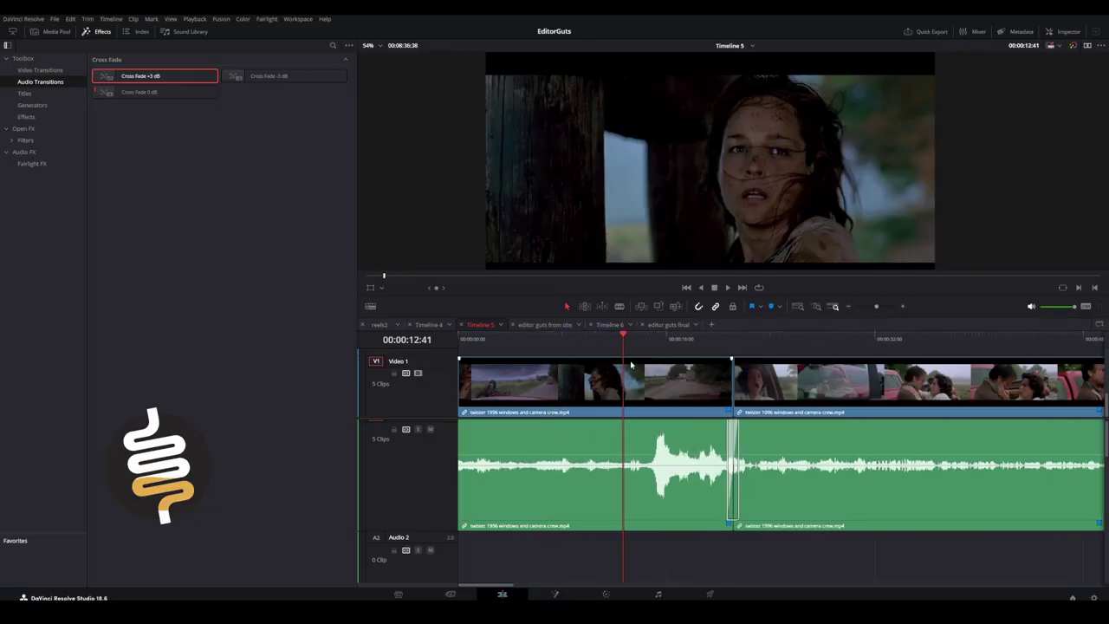
pyautogui.moveTo(583, 345); pyautogui.dragTo(601, 338)
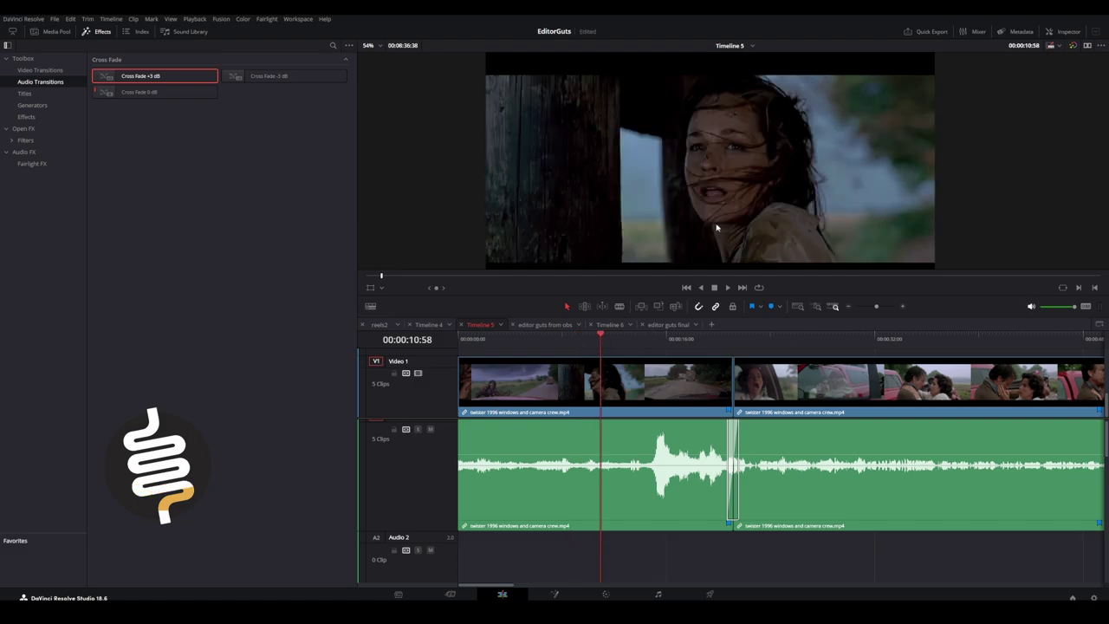
pyautogui.hotkey('ctrl', 'f')
pyautogui.press('space')
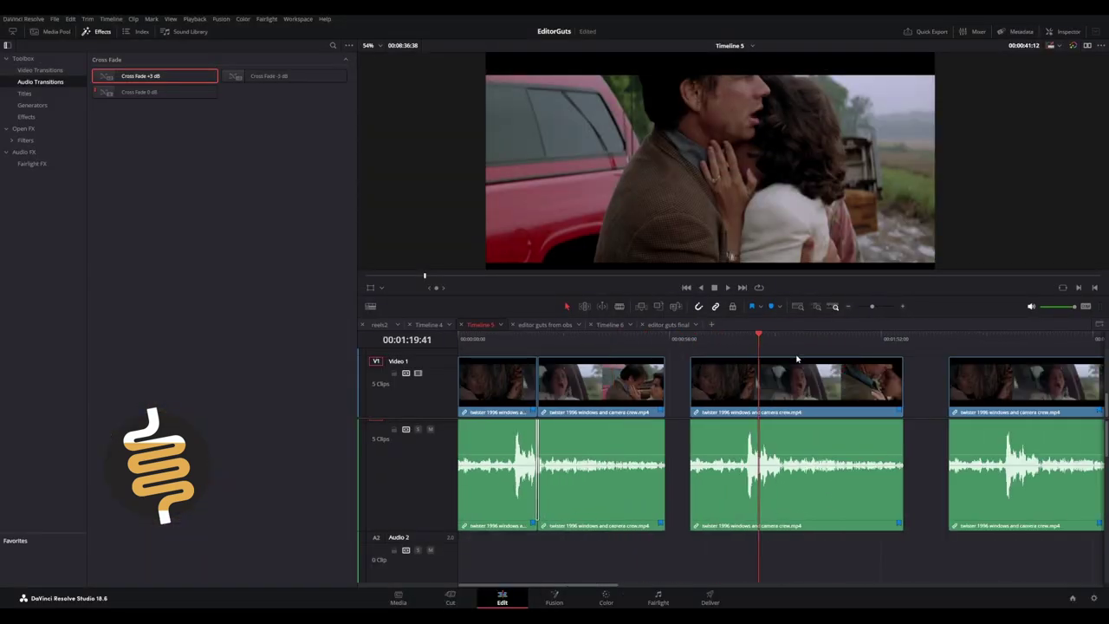
# Scrub through the second copy of the windows and camera crew clip from 00:01:19:41 to the red truck shot around 00:01:30:11
pyautogui.scroll(5, 822, 364)
pyautogui.scroll(-2, 815, 362)
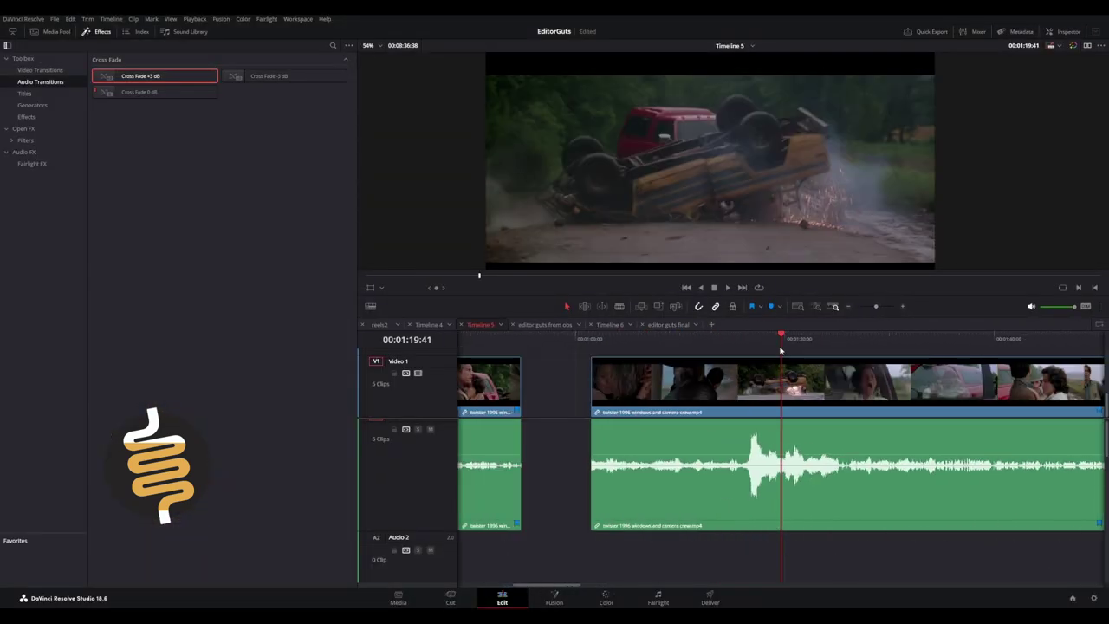
pyautogui.moveTo(557, 588); pyautogui.dragTo(573, 582)
pyautogui.moveTo(598, 346); pyautogui.dragTo(680, 278)
pyautogui.scroll(2, 704, 387)
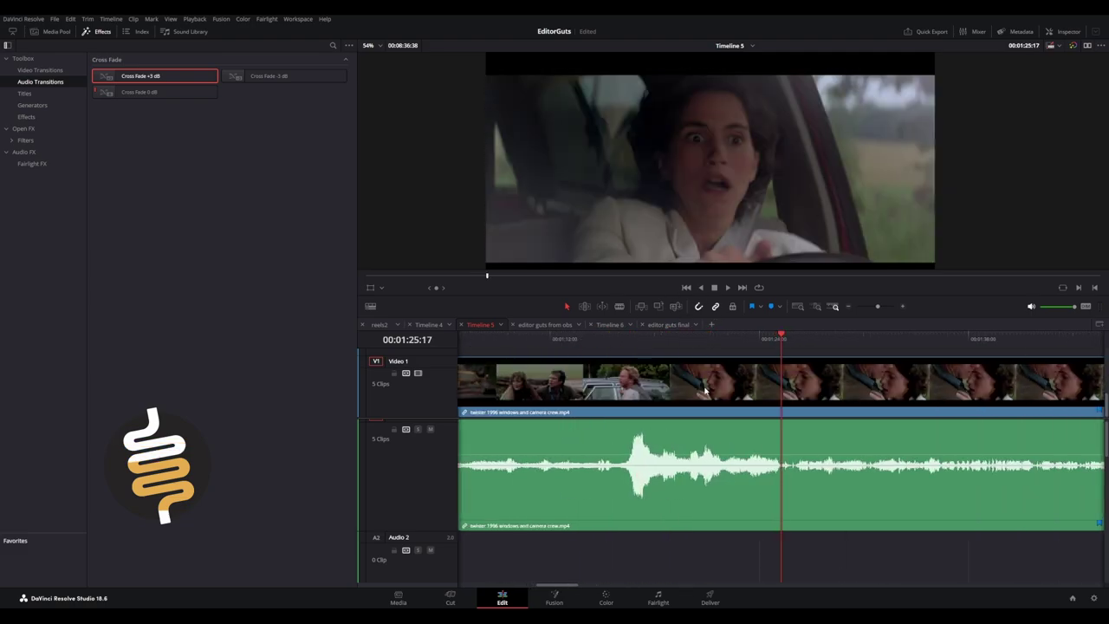
pyautogui.scroll(-2, 745, 363)
pyautogui.click(819, 336)
pyautogui.scroll(5, 804, 344)
pyautogui.moveTo(708, 353); pyautogui.dragTo(752, 353)
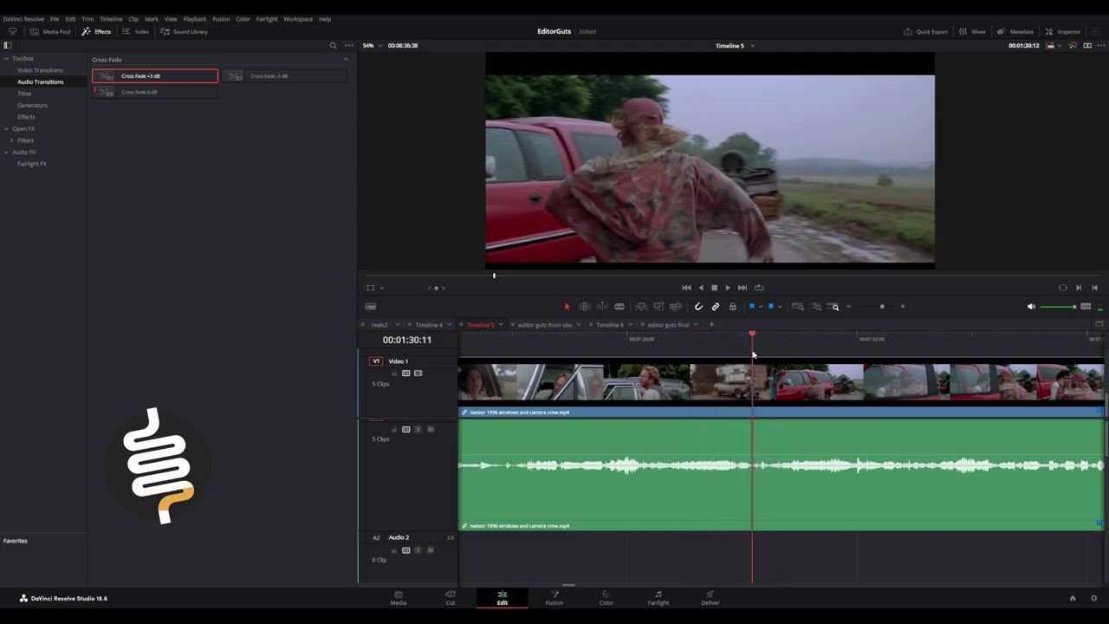